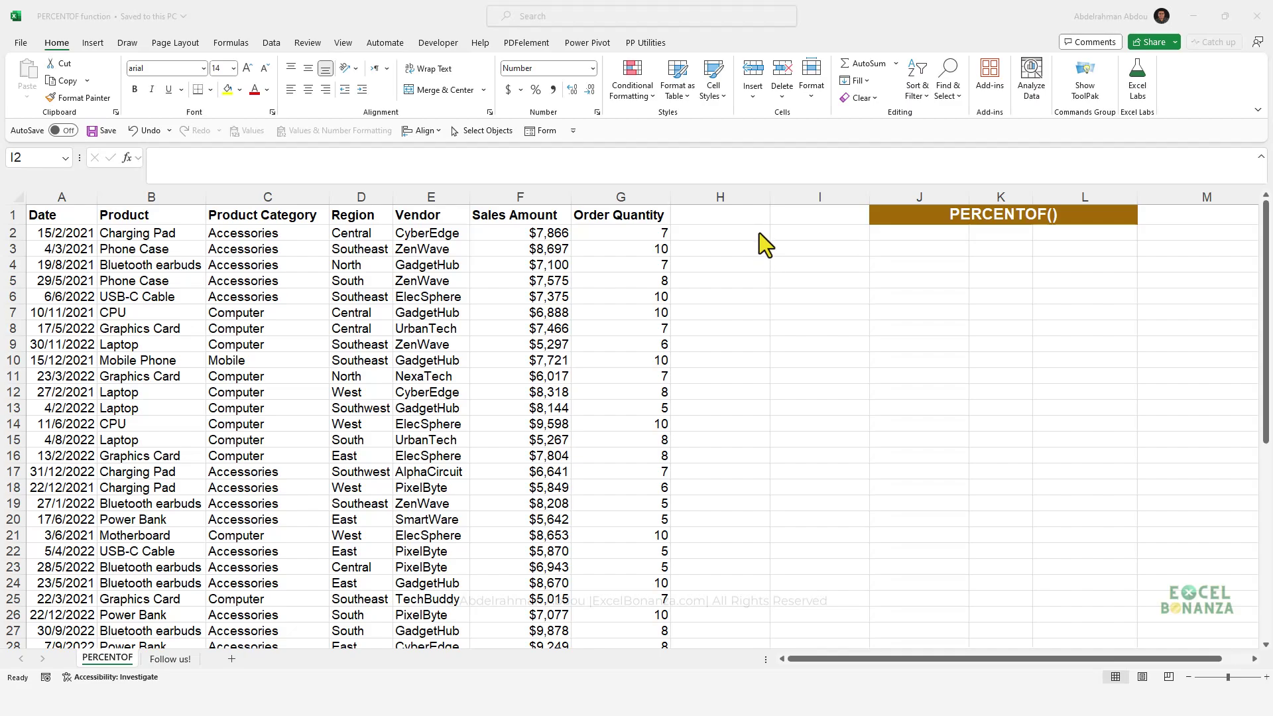
Check the Sales Amount range F2:F50, then select cell I2 for the share formula.
left_click(787, 235)
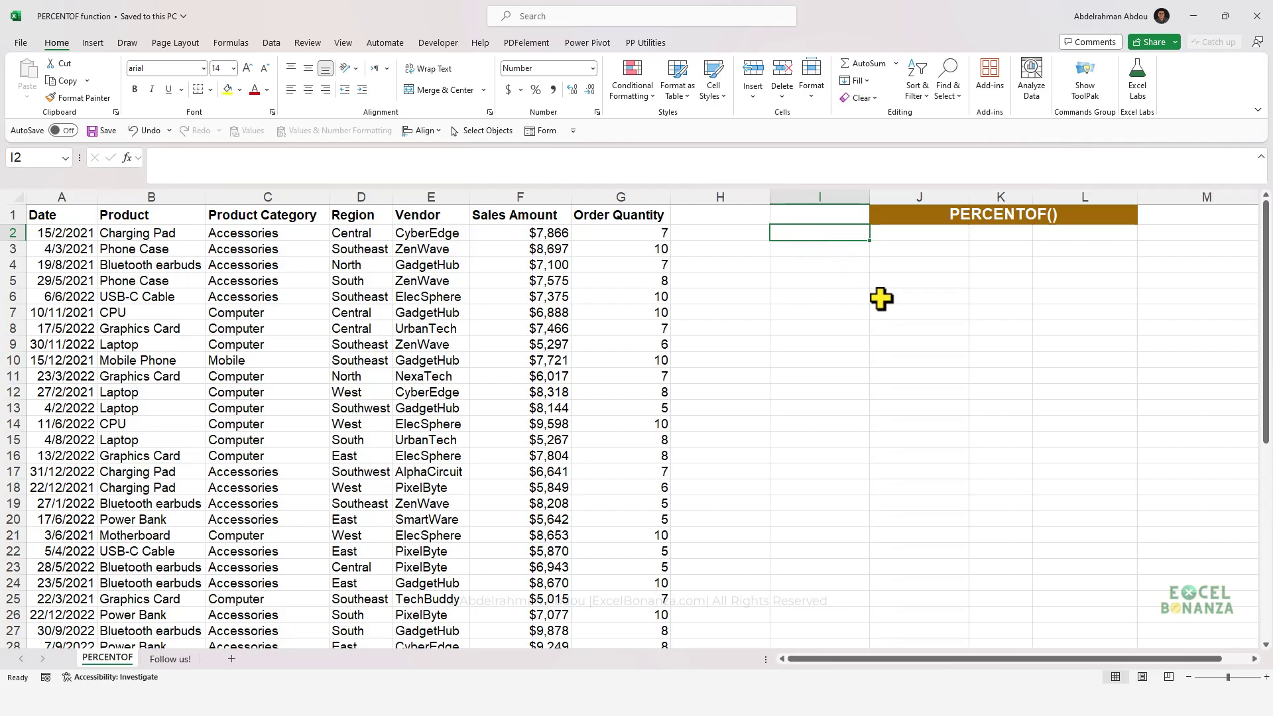
left_click(530, 234)
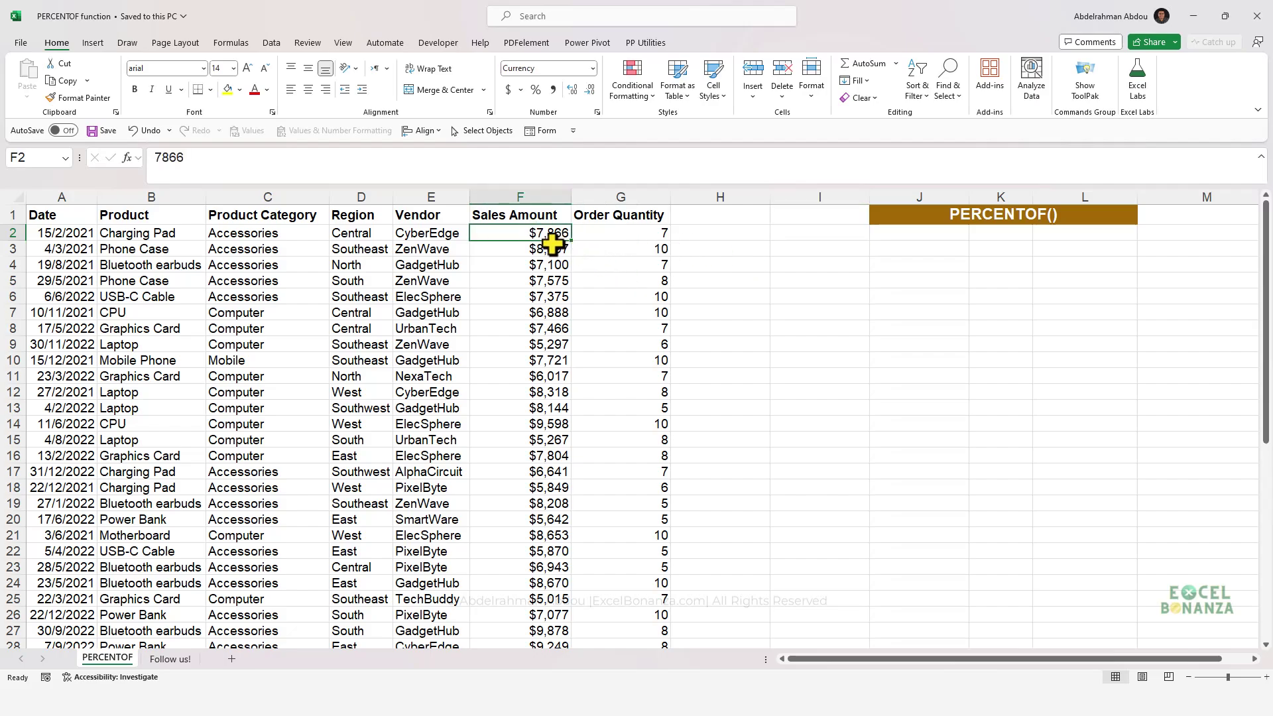
key("ctrl+shift+Down")
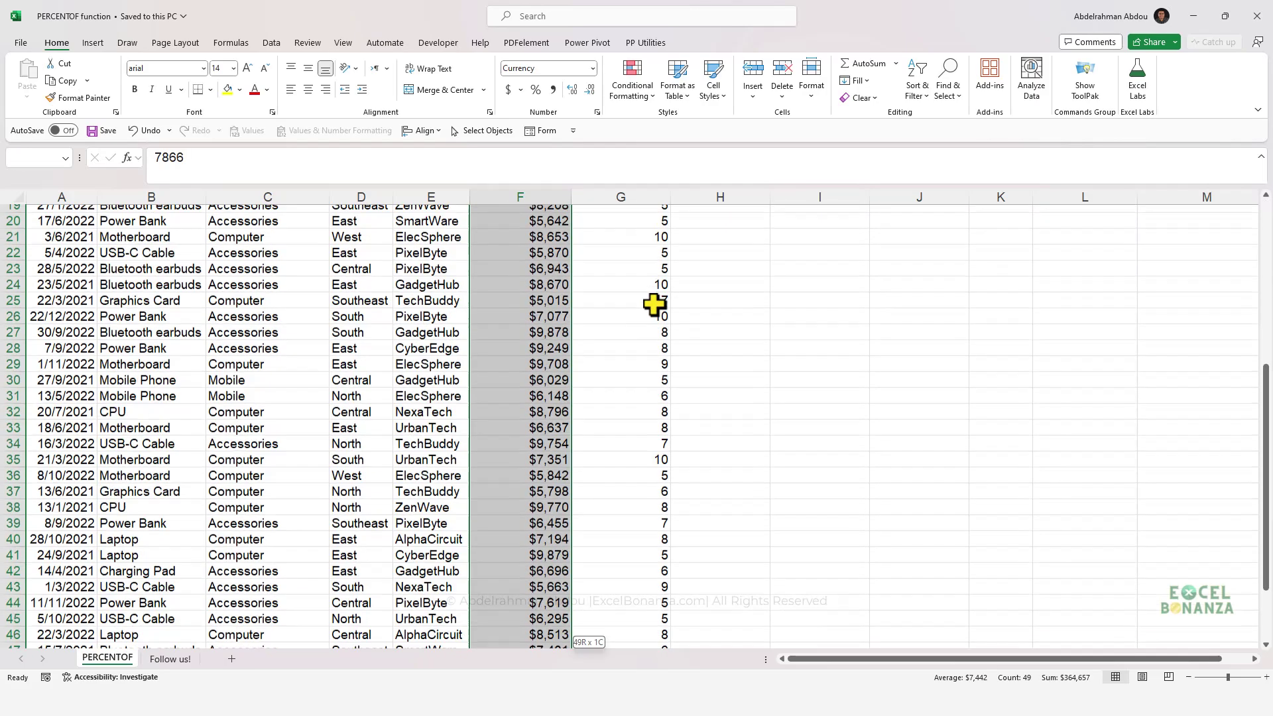
scroll(786, 407, "up", 8)
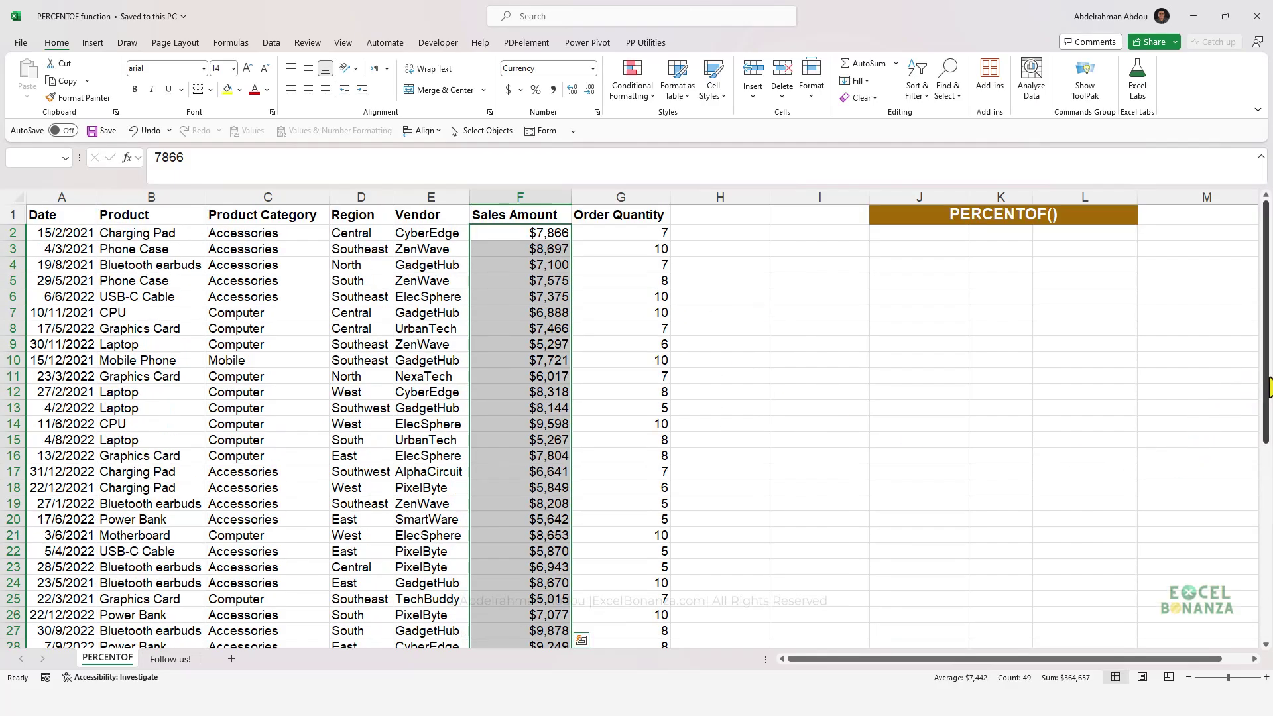
left_click(525, 233)
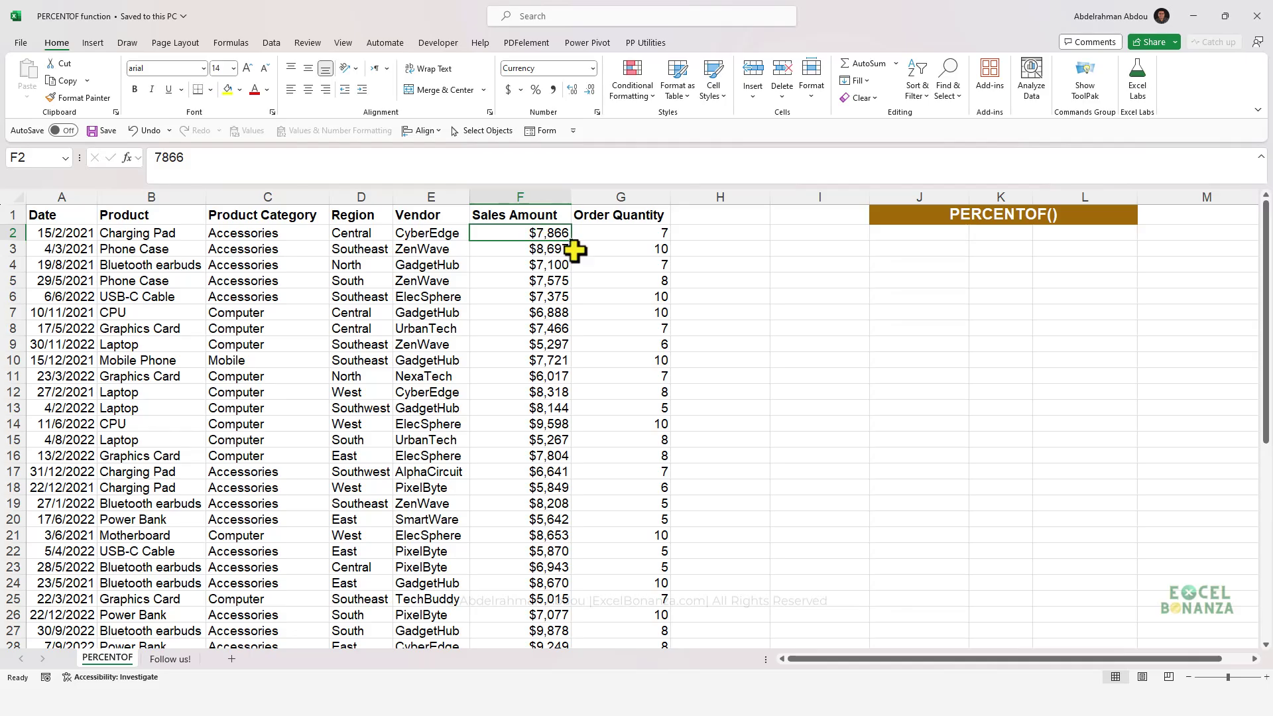
key("ctrl+shift+Down")
left_click(540, 298)
key("ctrl+Up")
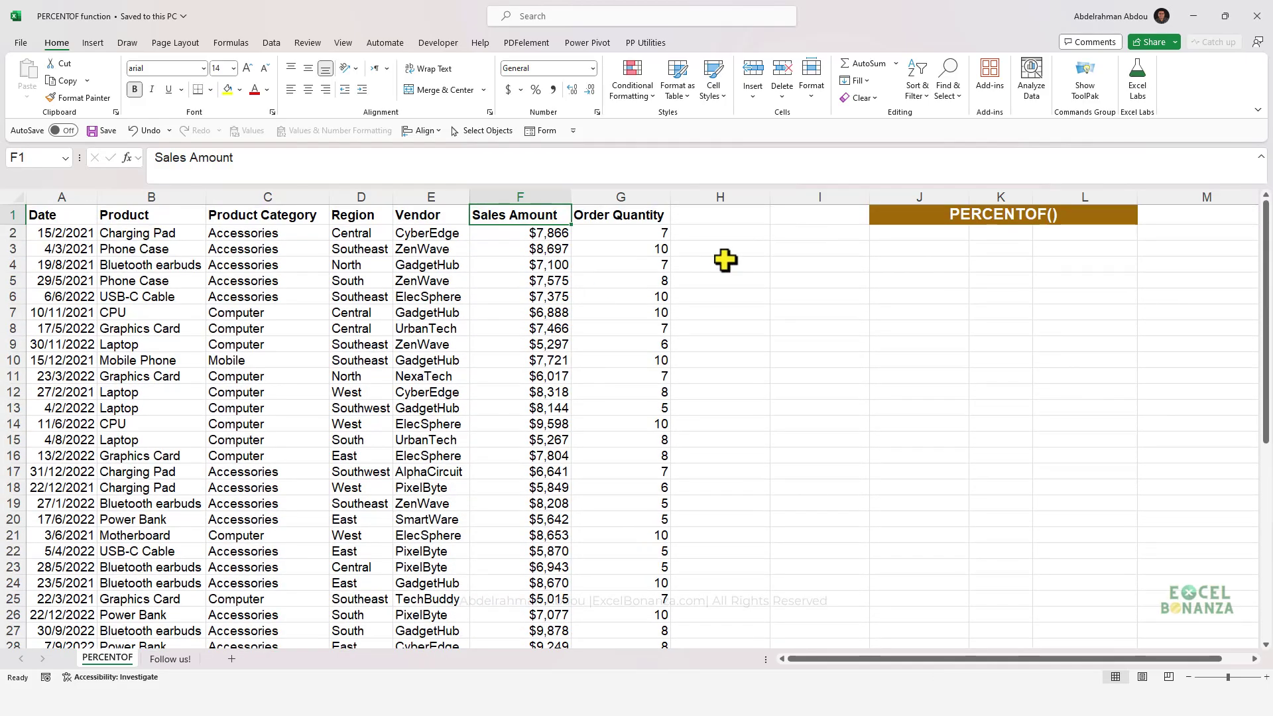
left_click(792, 239)
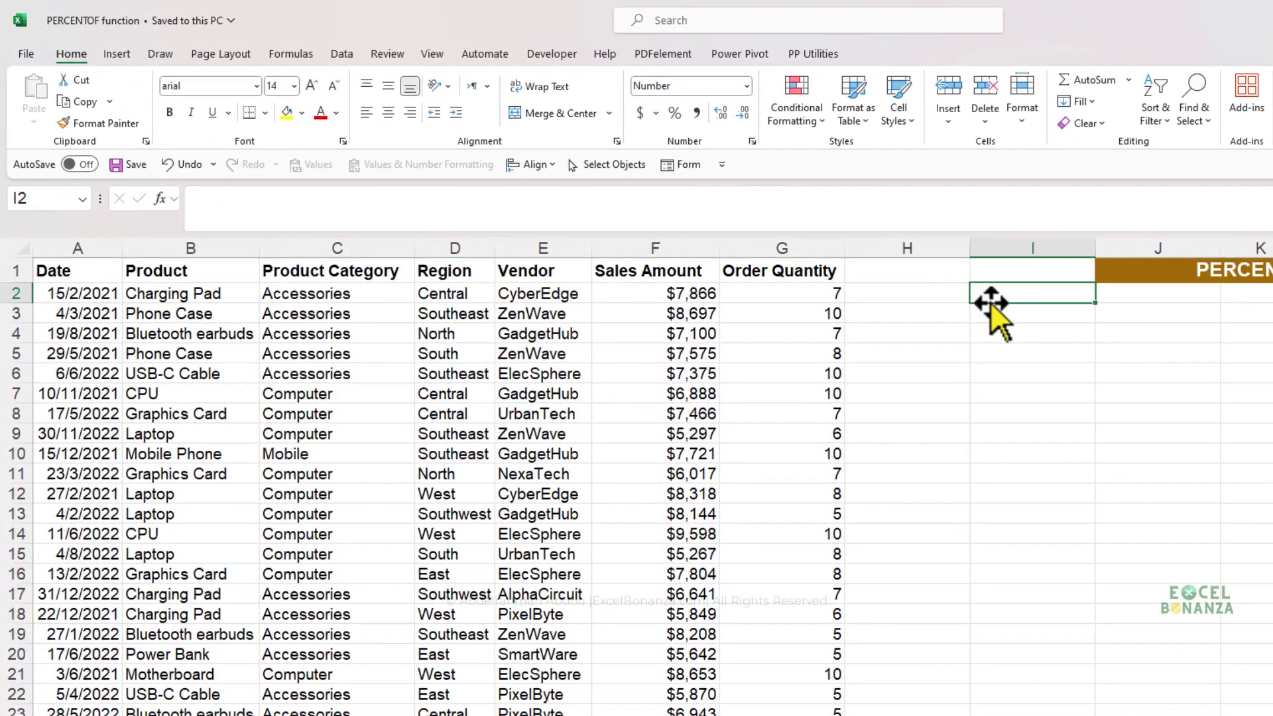
Enter =F2/SUM($F$2:$F$50) in I2 as the first row's share of total sales.
type("=")
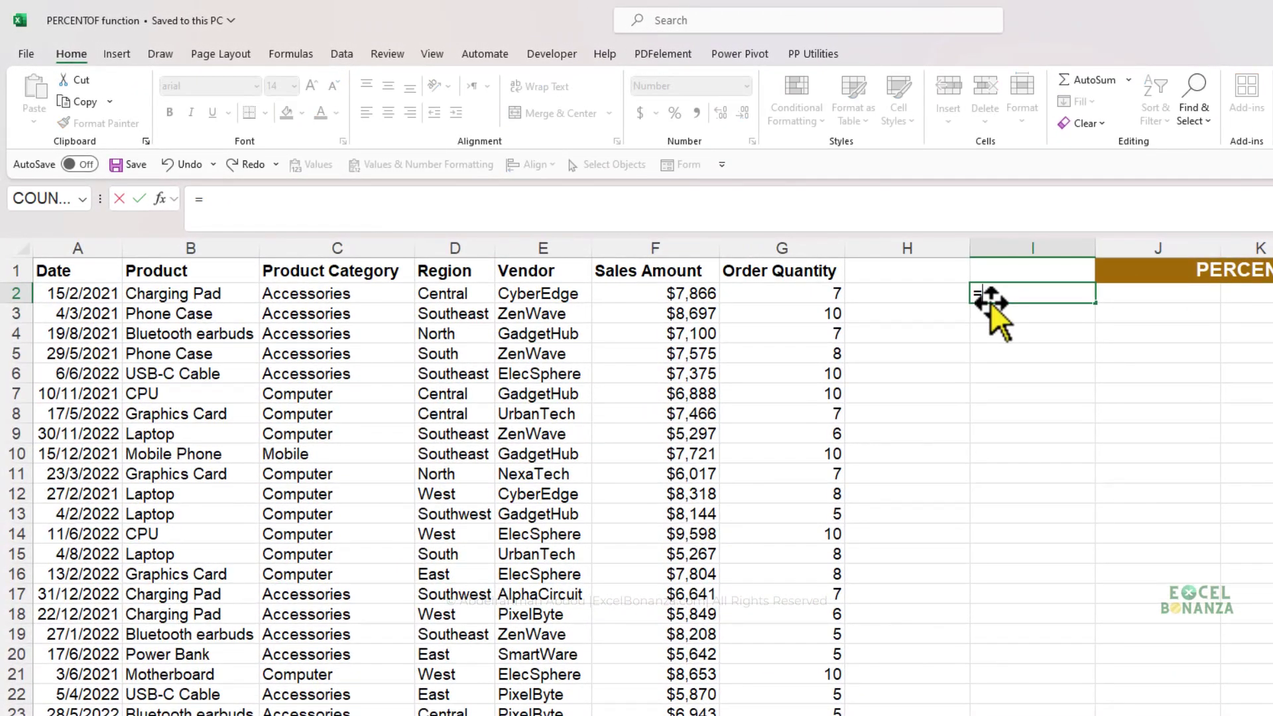
left_click(692, 292)
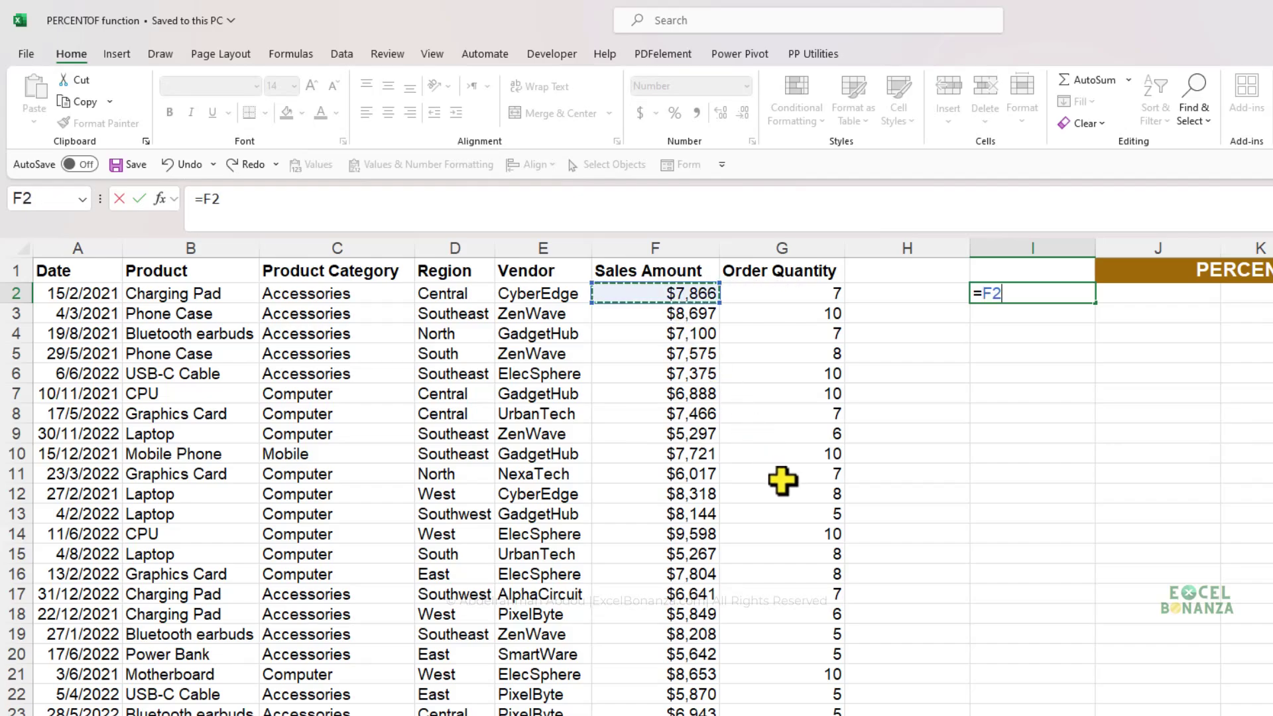
type("/SUM(")
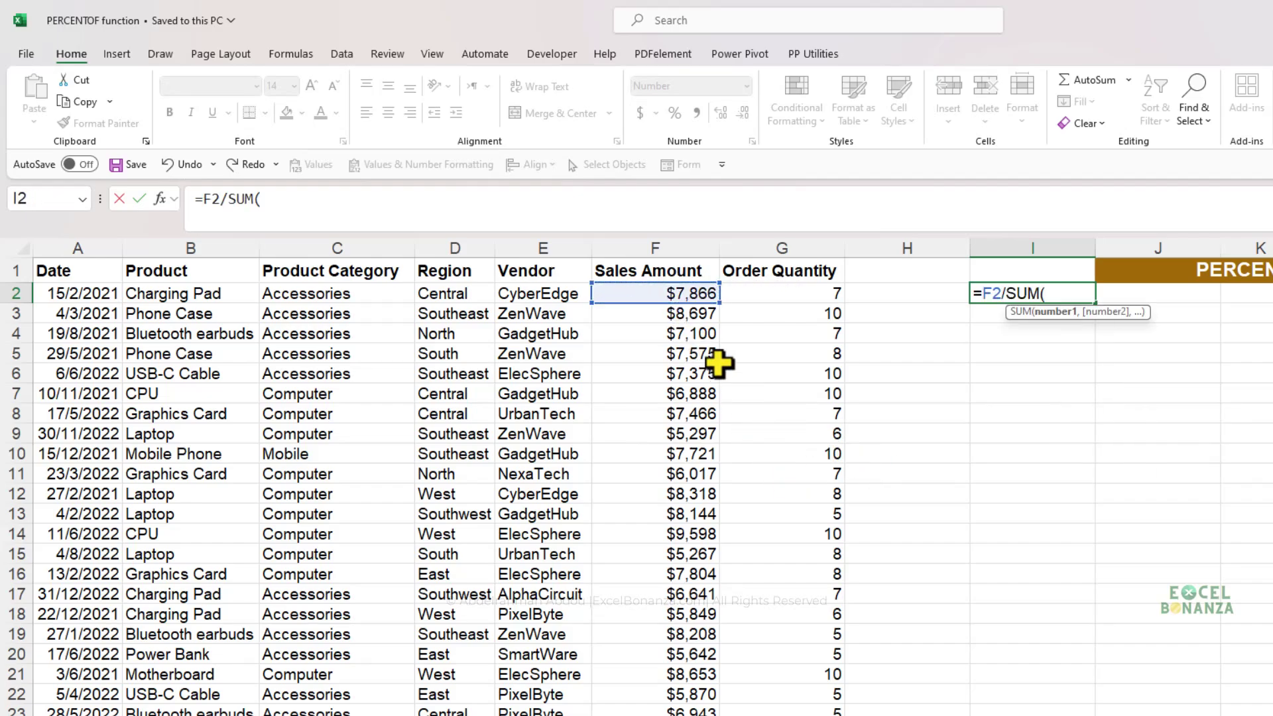
left_click(677, 291)
key("ctrl+shift+Down")
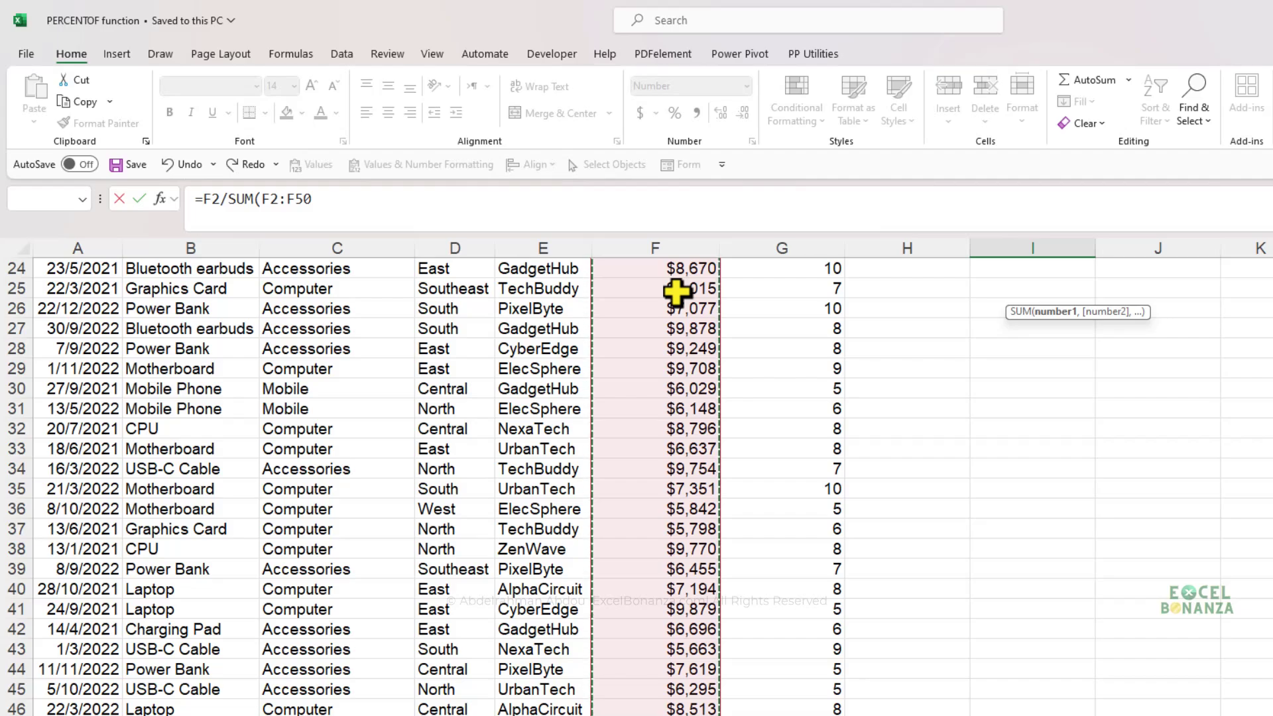
key("F4")
type(")")
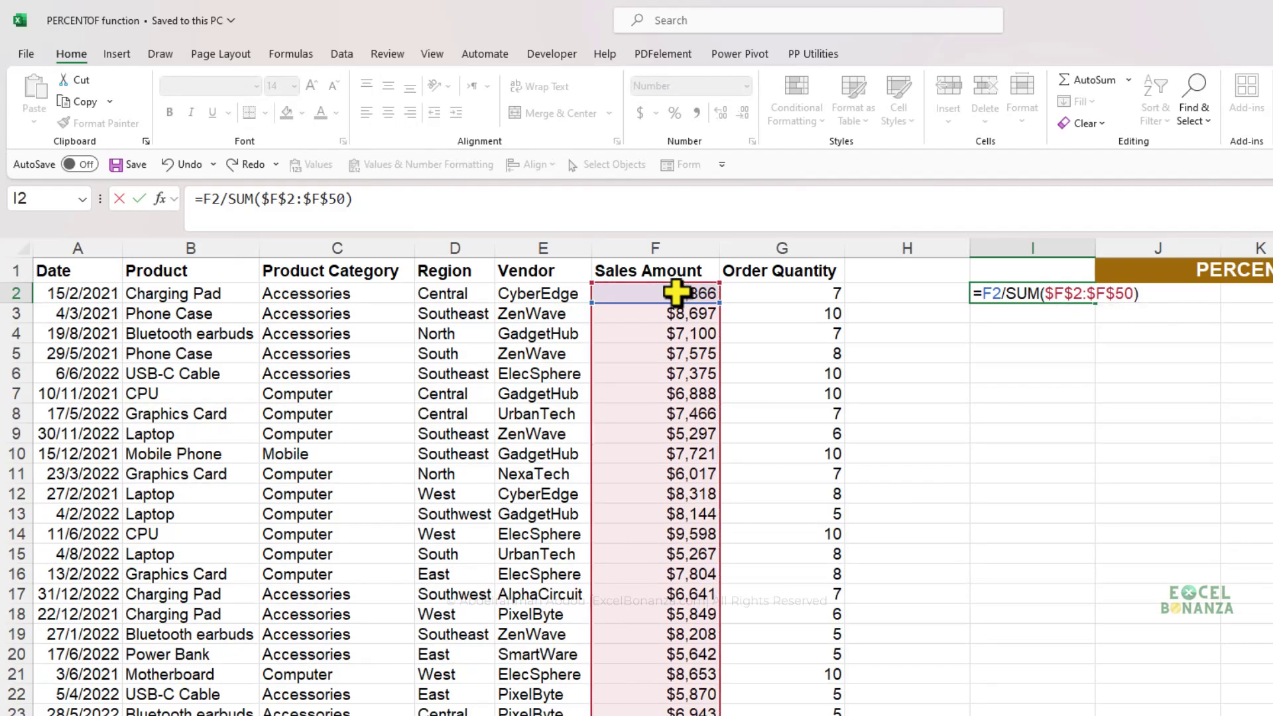
key("Return")
Format I2 as a two-decimal percentage and fill the share formula down column I.
left_click(1060, 293)
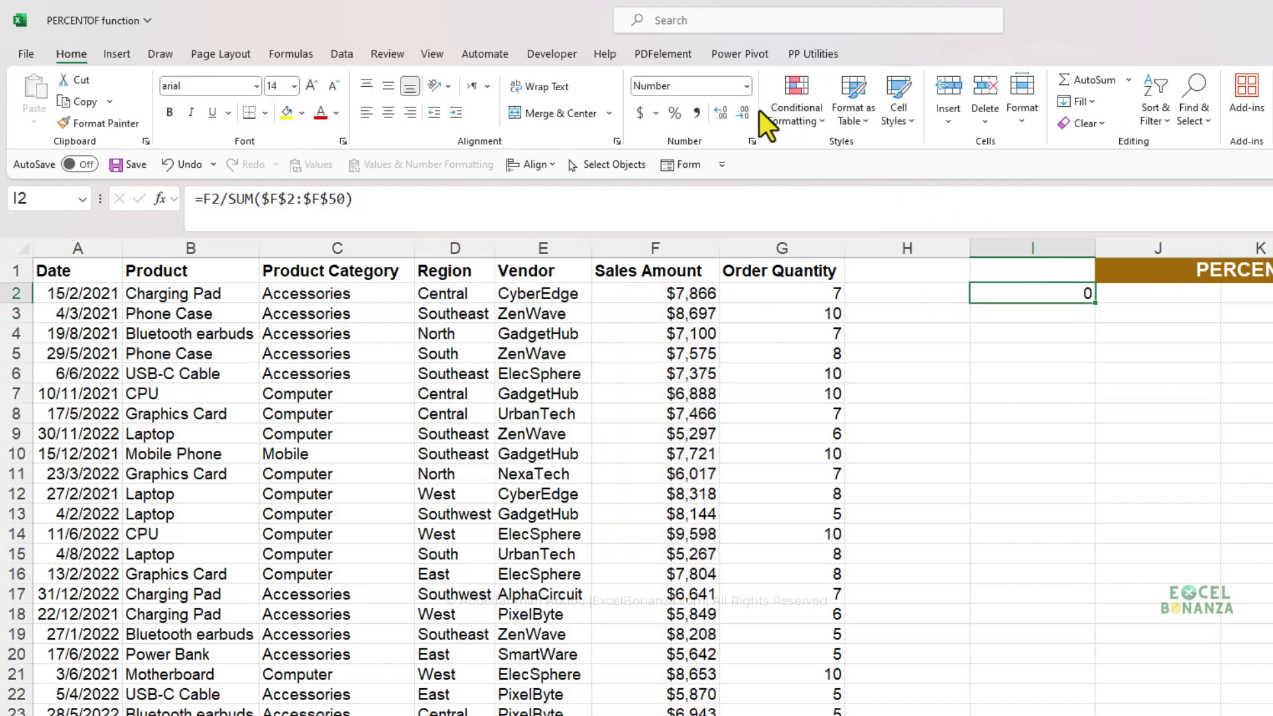
left_click(728, 110)
left_click(728, 110)
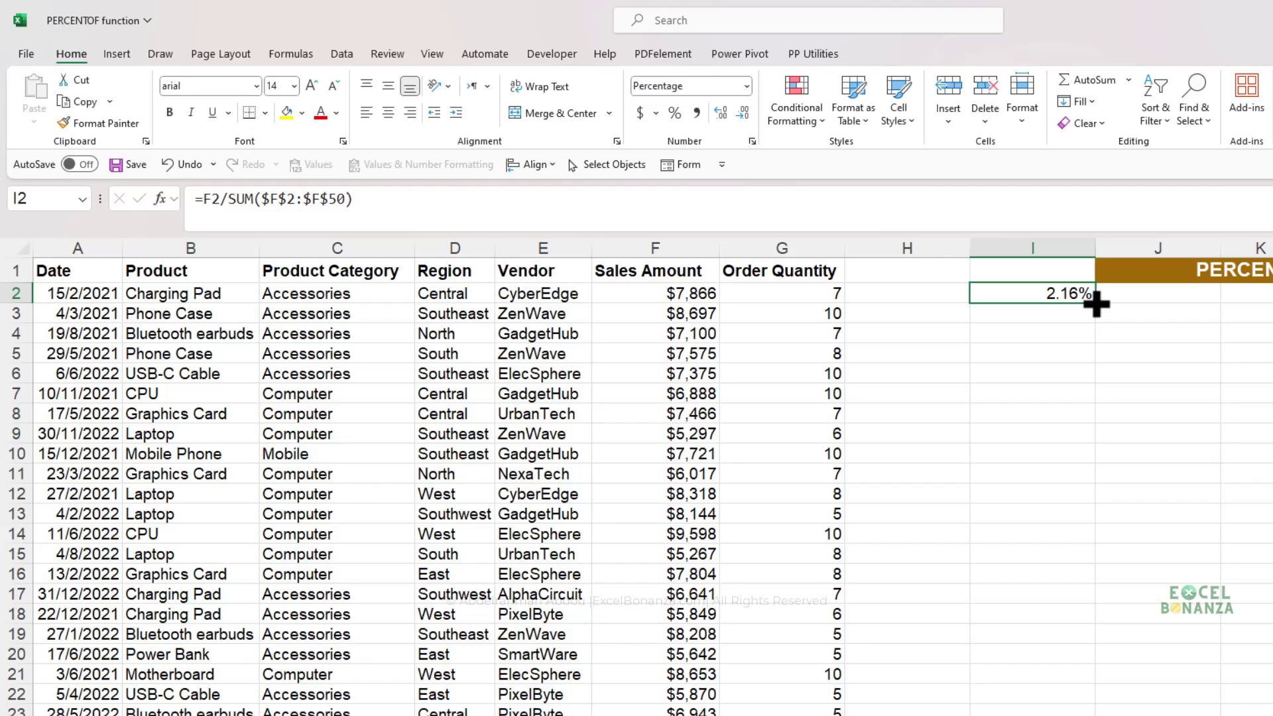
left_click_drag(1096, 304, 1067, 715)
Review the filled shares, returning to I2 and then the sales amount in F2.
left_click(1046, 507)
key("ctrl+Up")
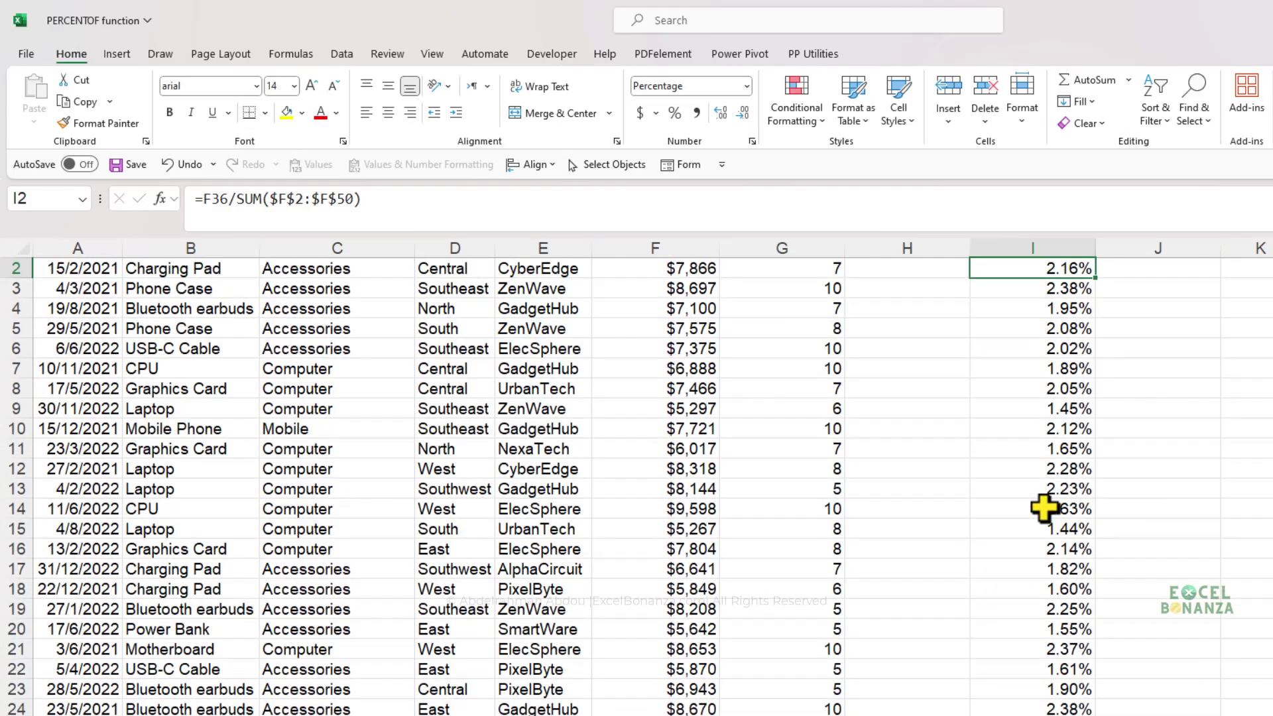
key("Up")
key("Down")
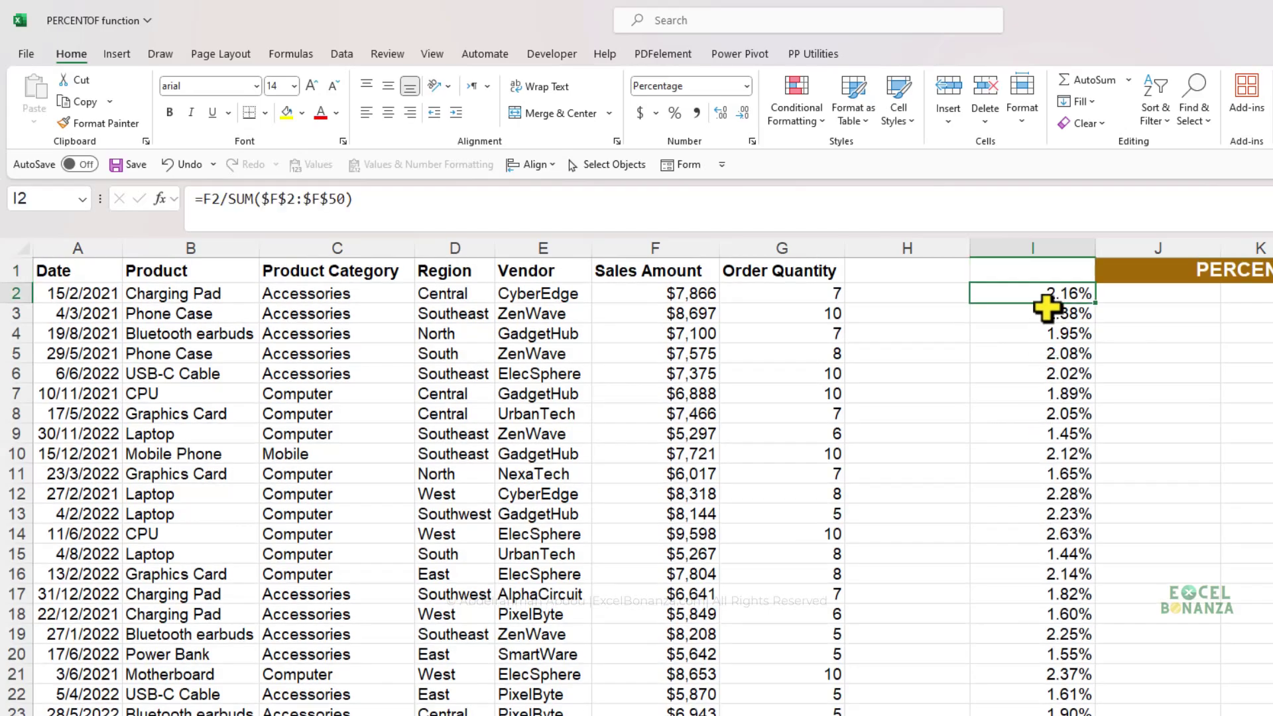
left_click(676, 293)
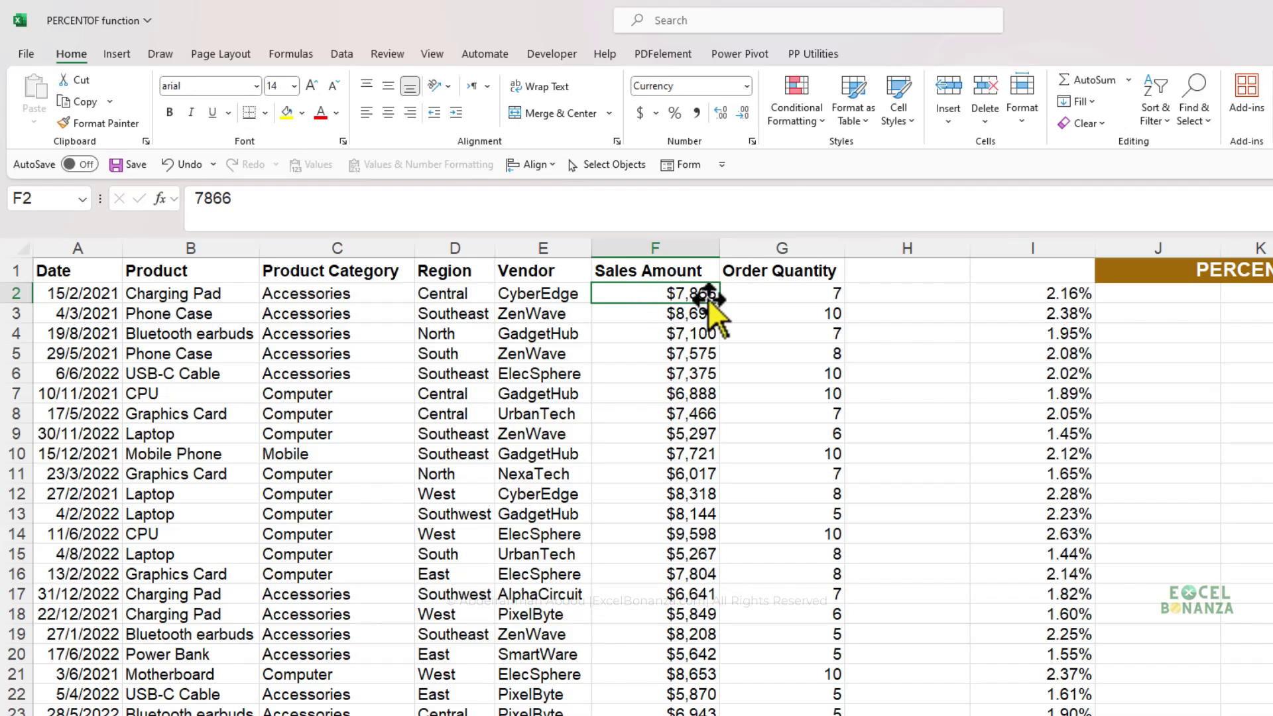
Check the F2:F50 sales total, then delete the share values from I2:I50.
key("ctrl+shift+Down")
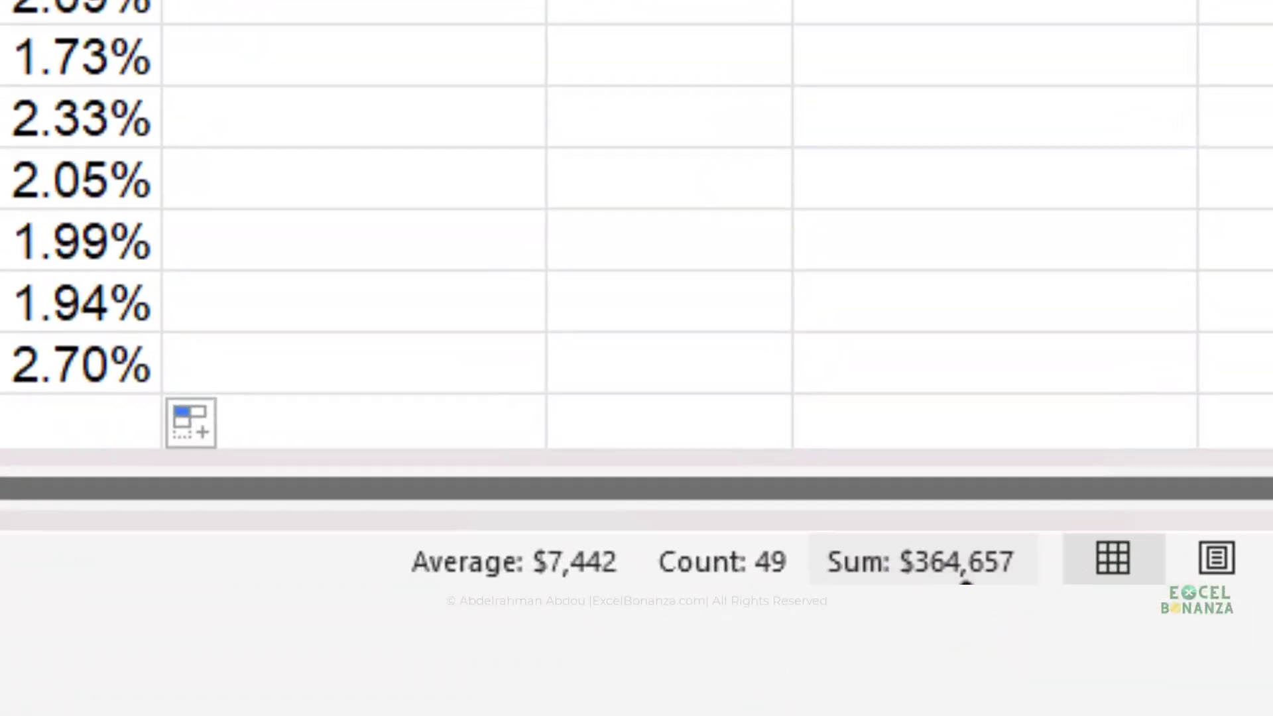
key("ctrl+Home")
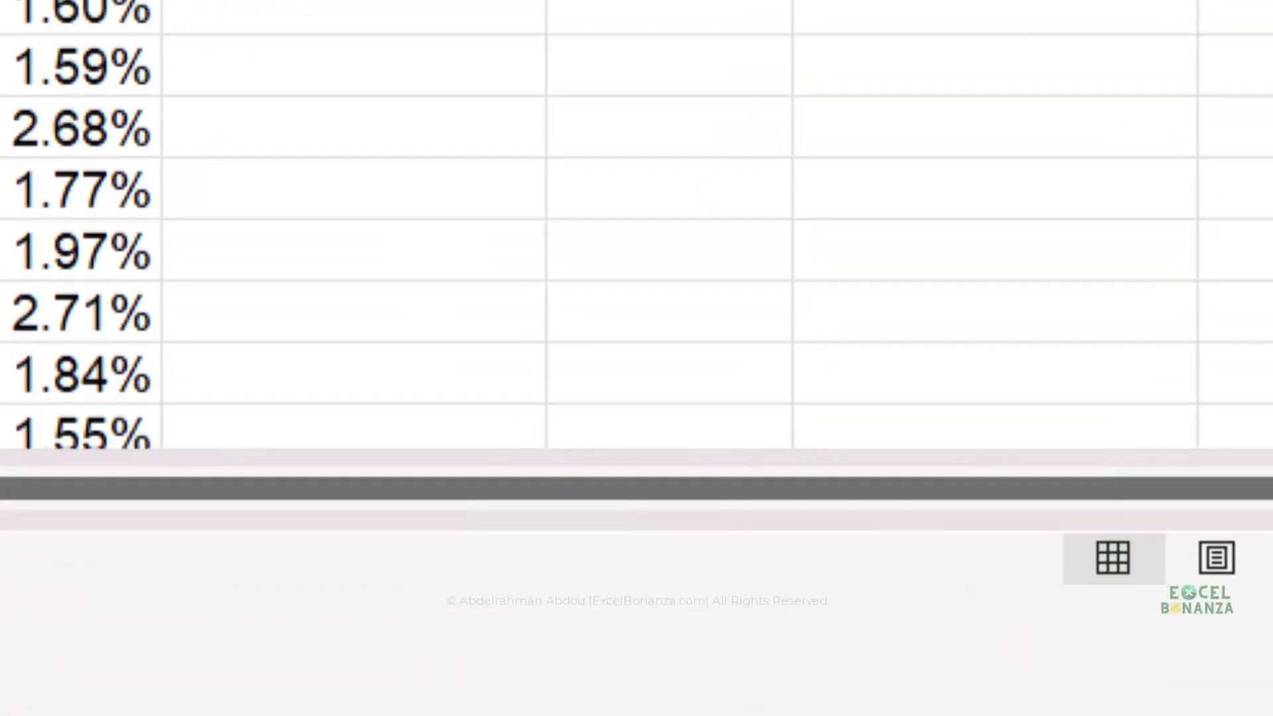
key("ctrl+Up")
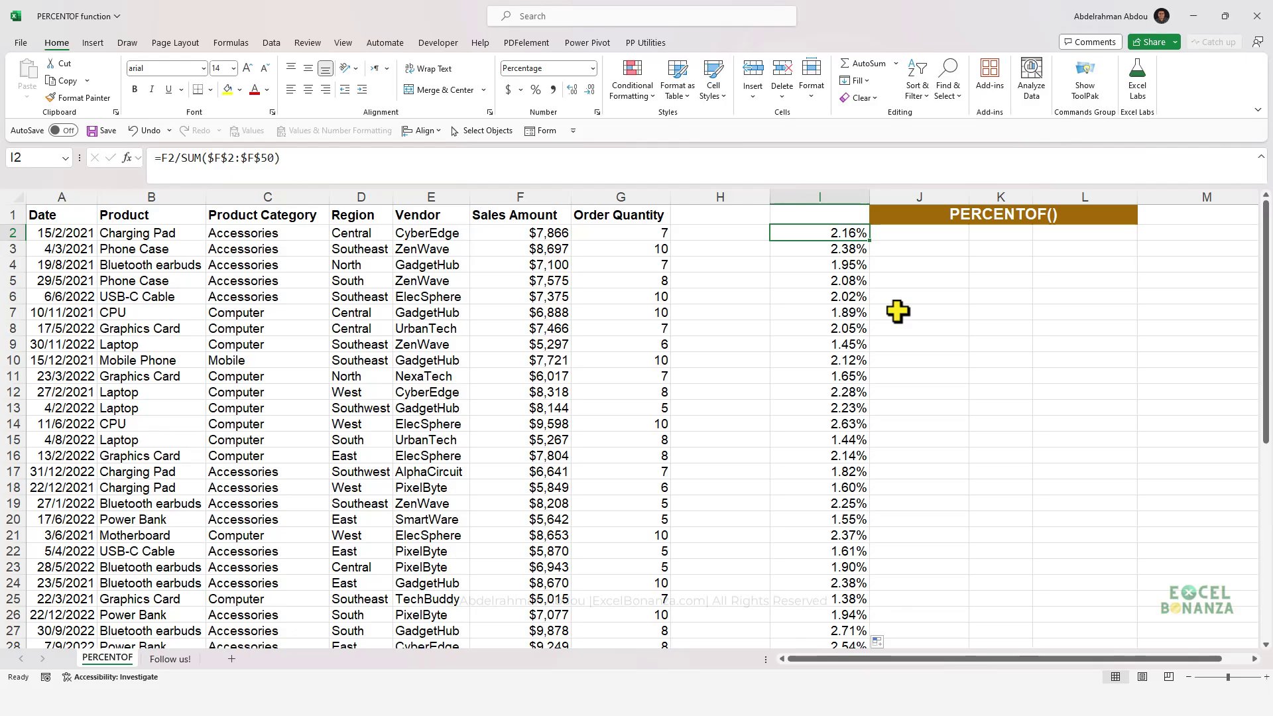
key("ctrl+shift+Down")
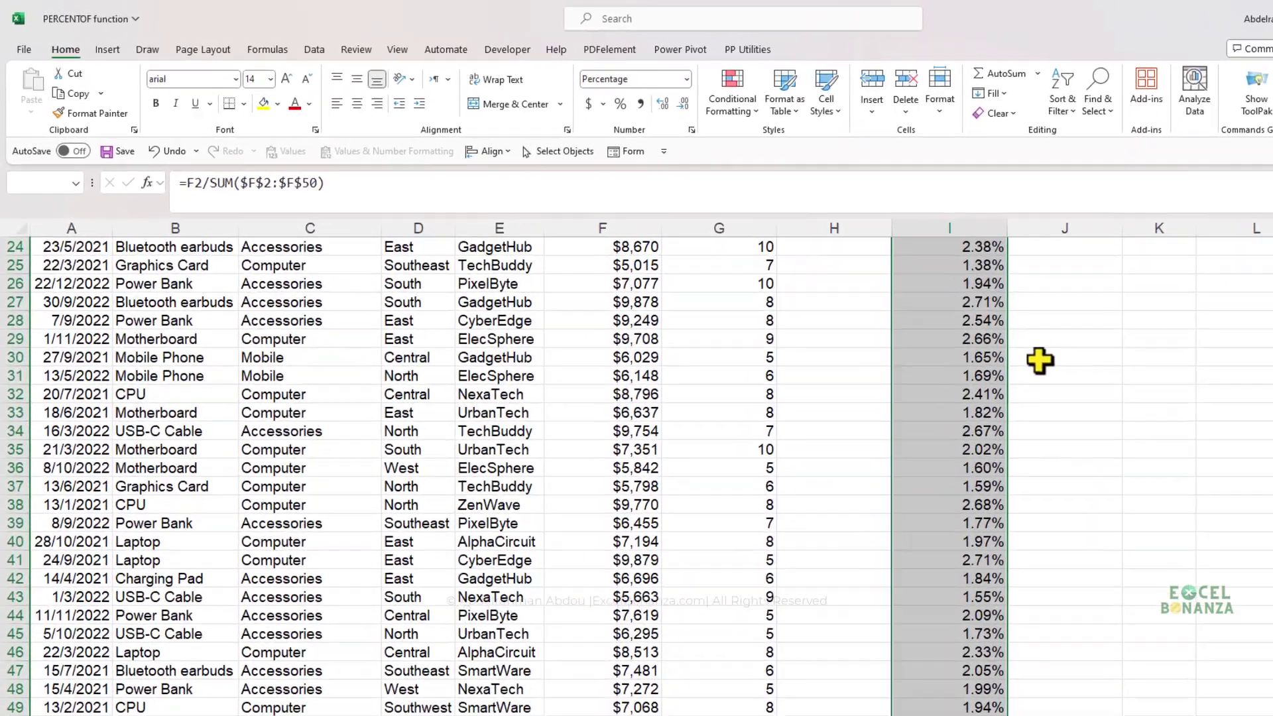
key("Delete")
Enter =PERCENTOF(F2,$F$2:$F$50) in I2, giving 2.16% for the first row.
left_click(798, 238)
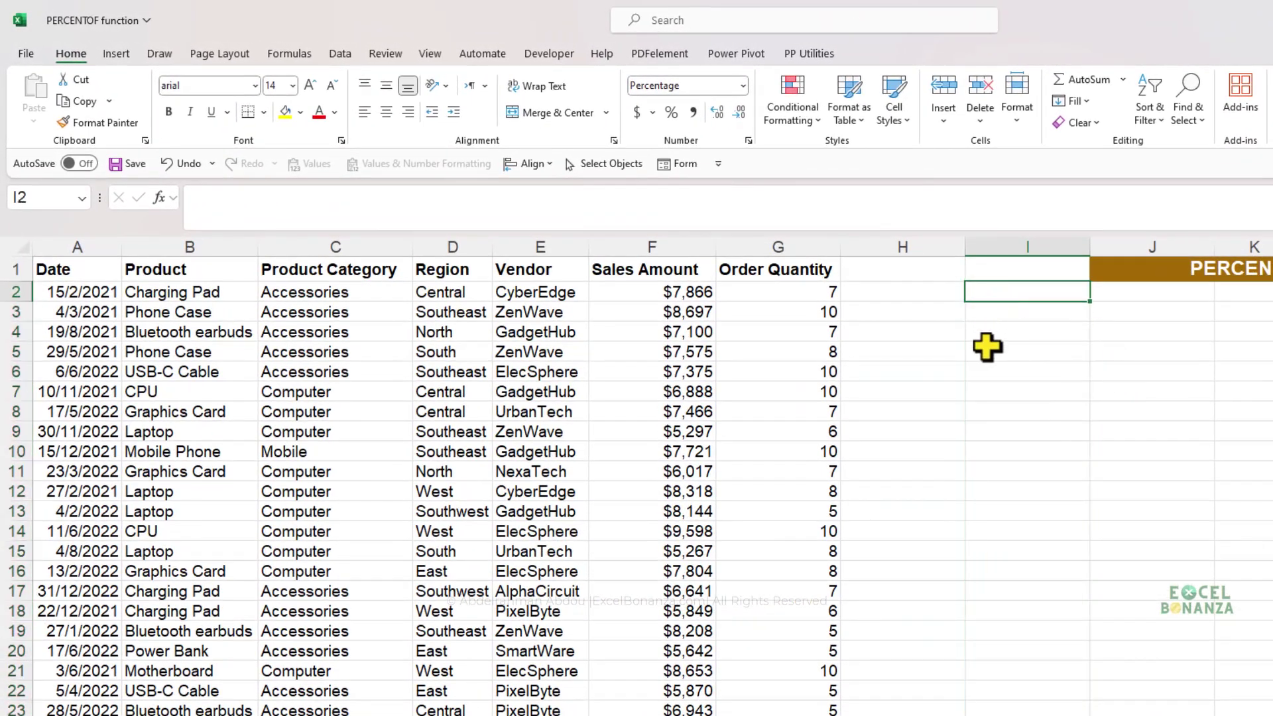
type("=percento")
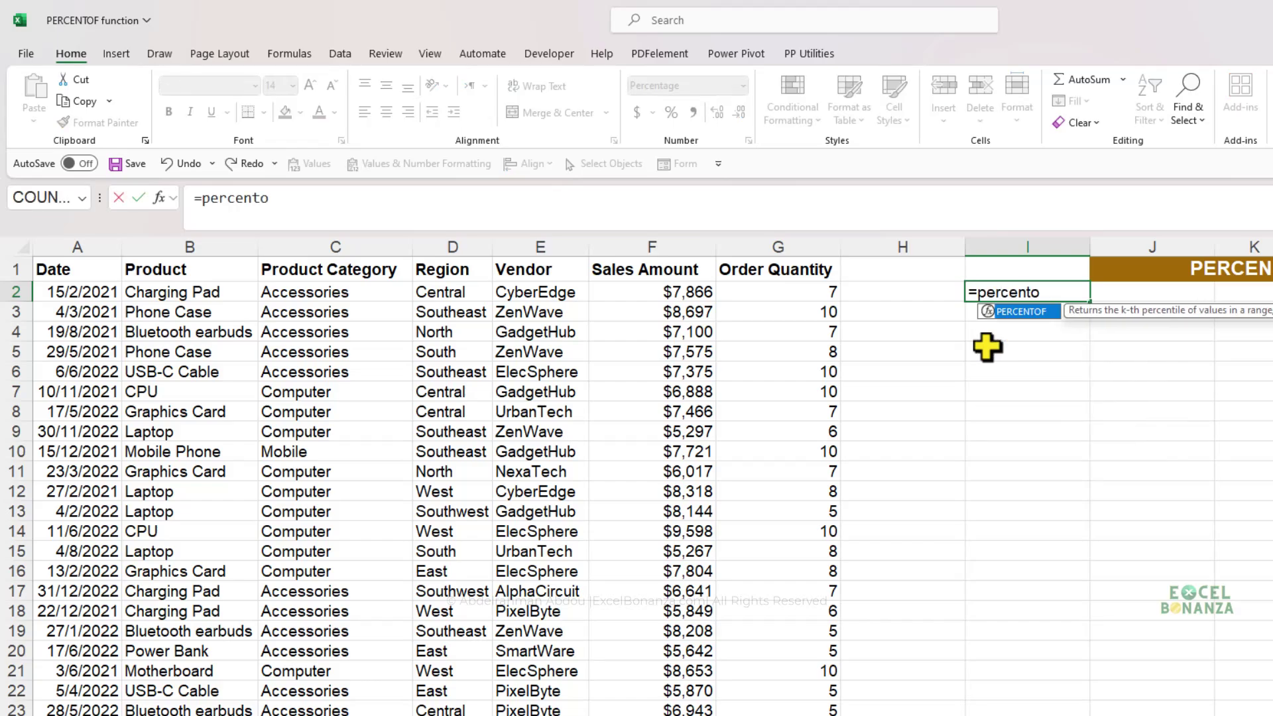
key("Tab")
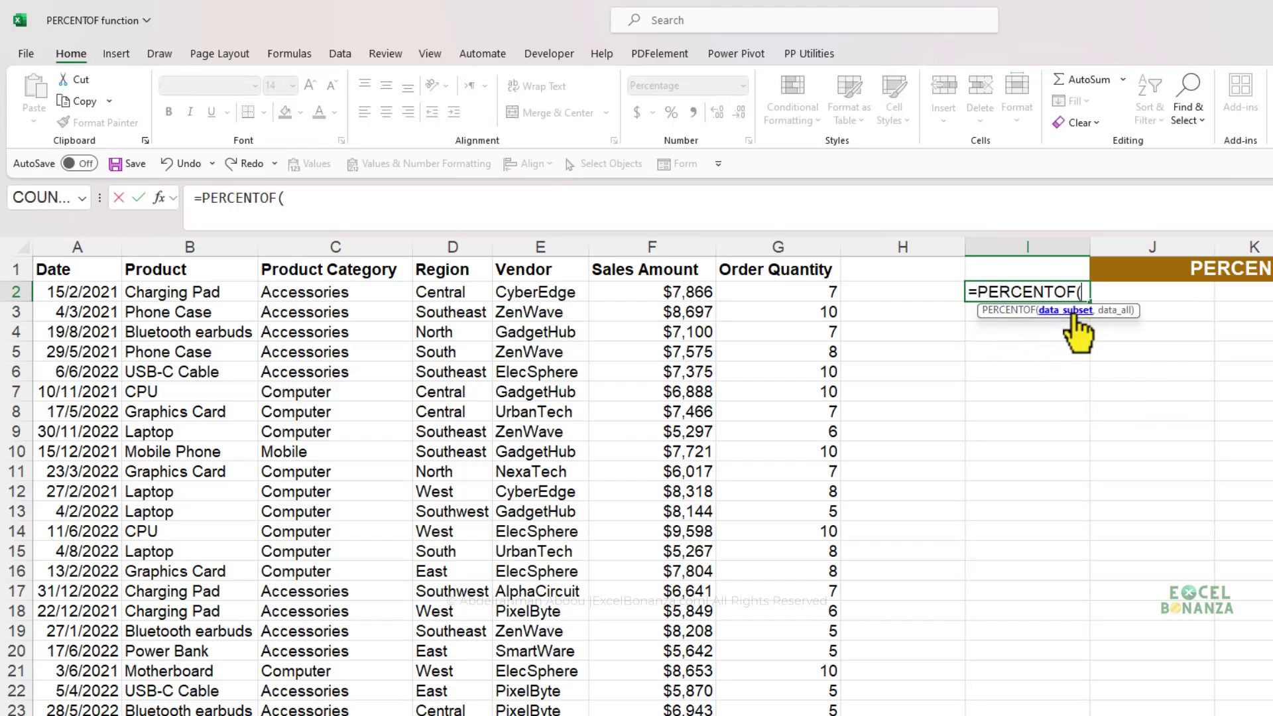
left_click(694, 293)
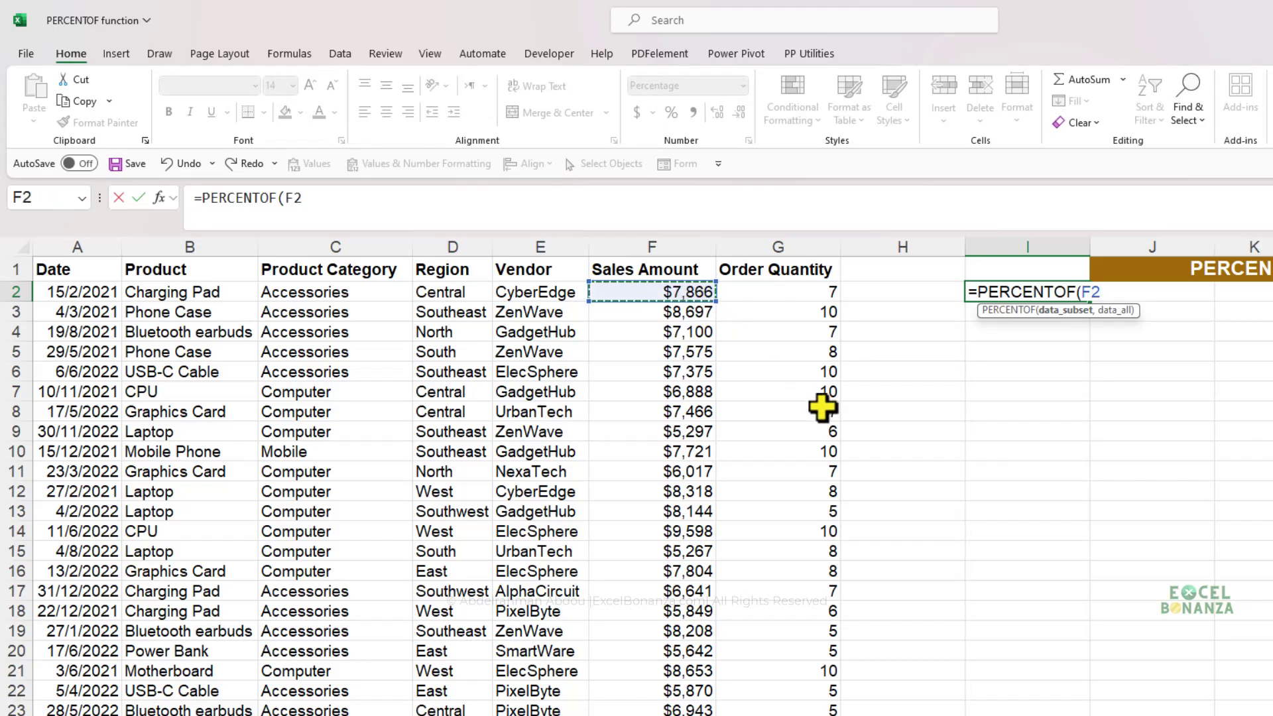
type(",")
left_click(659, 289)
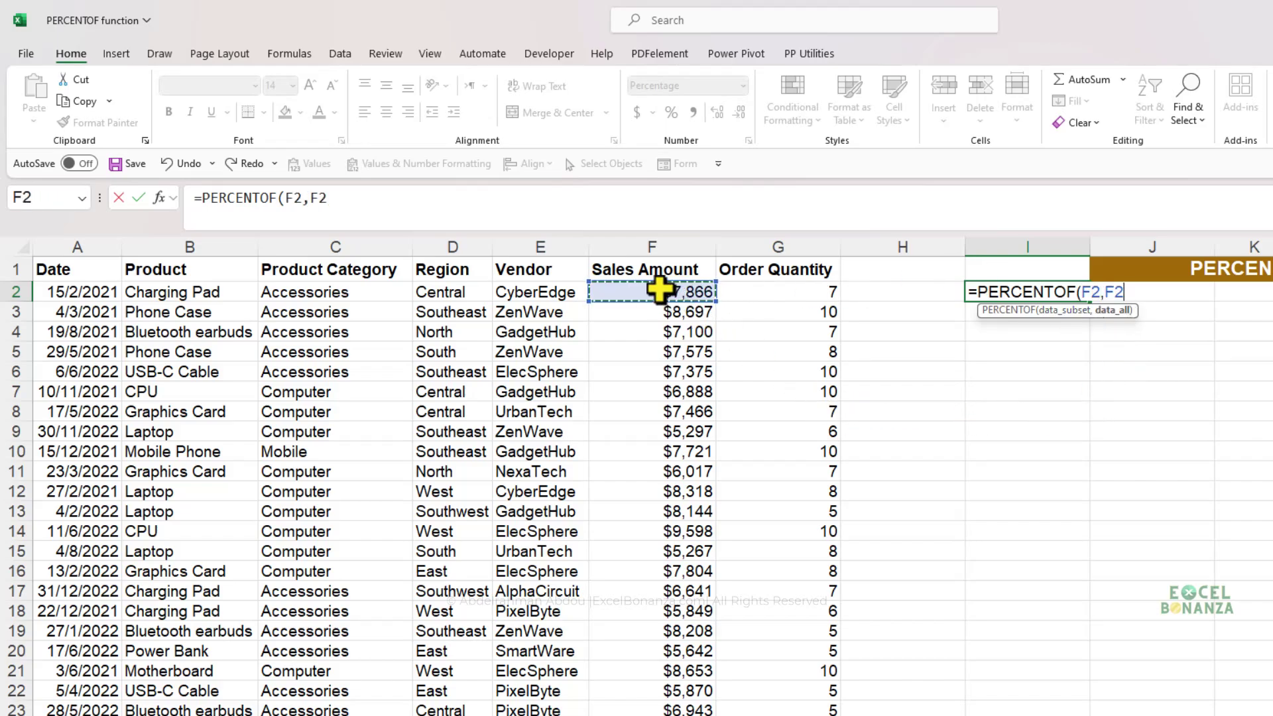
key("ctrl+shift+Down")
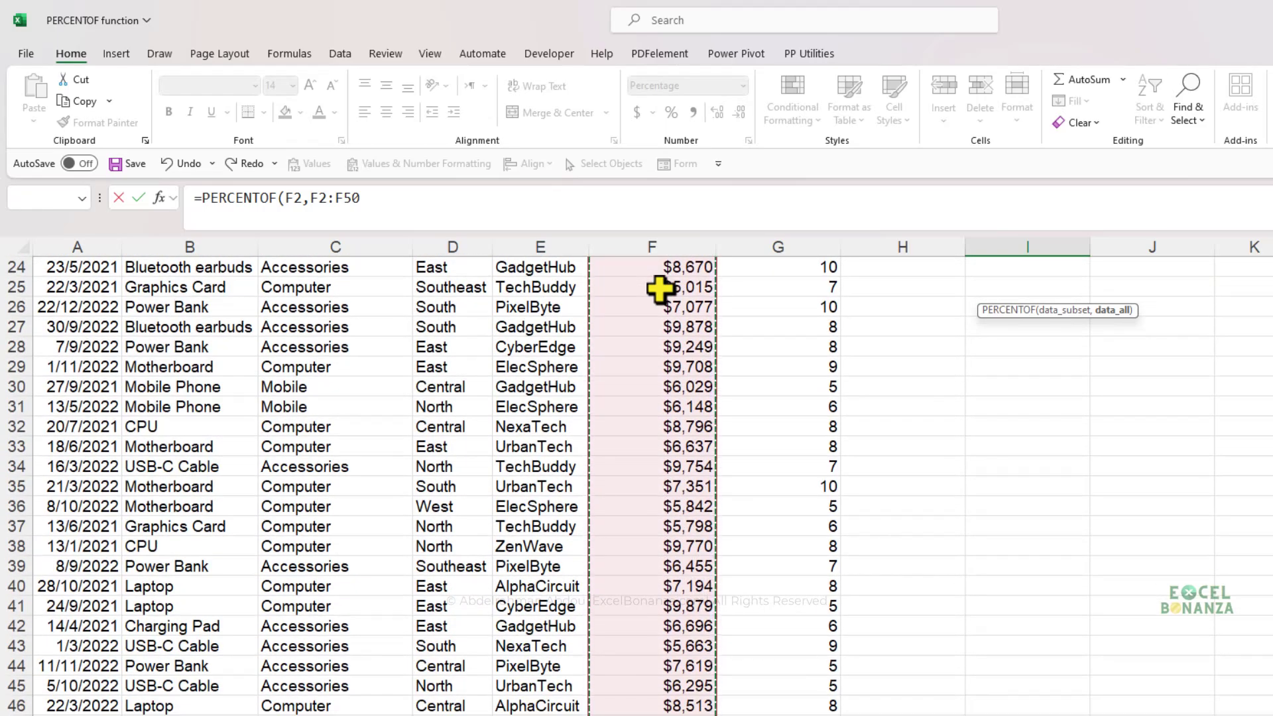
scroll(659, 290, "up", 8)
key("F4")
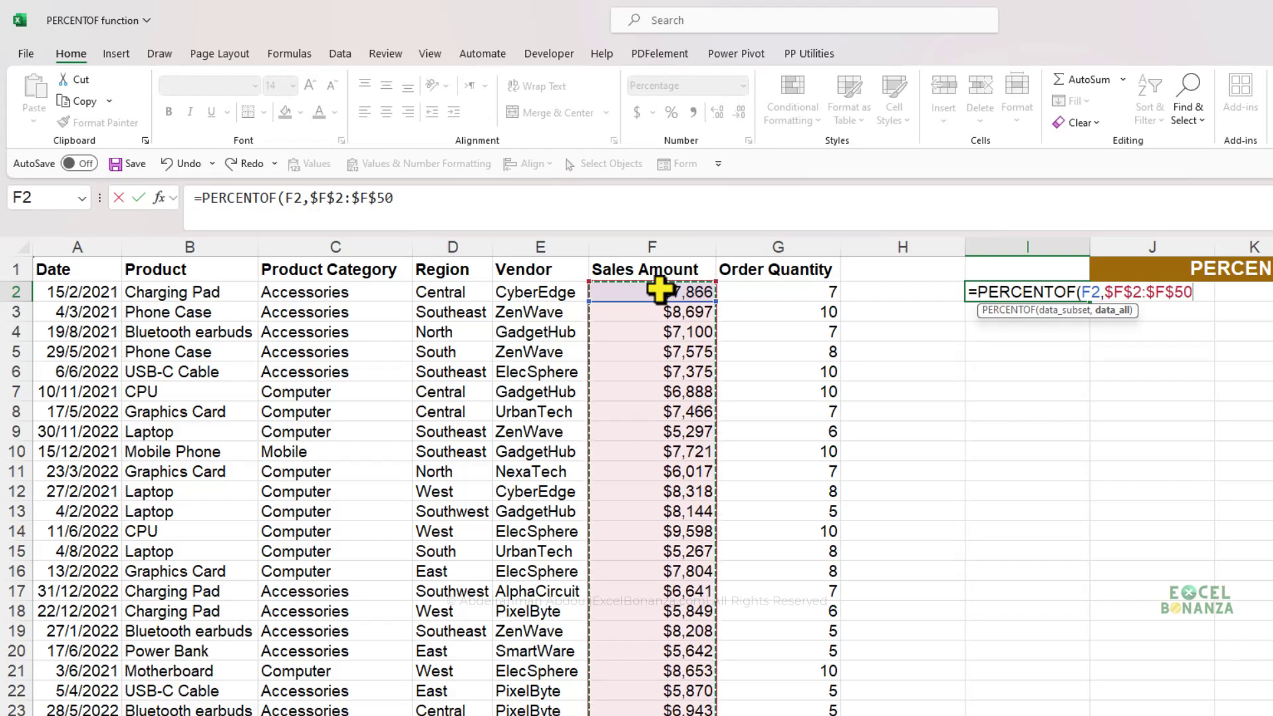
type(")")
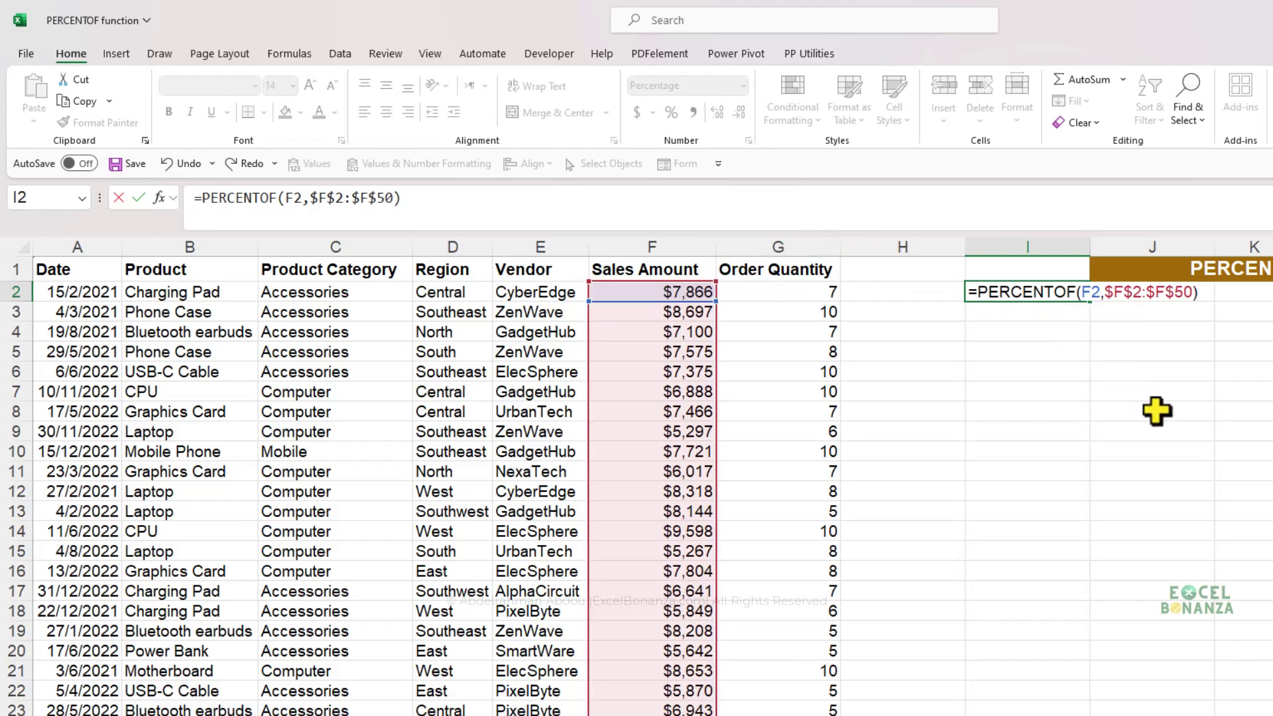
key("Return")
Fill the PERCENTOF formula down column I and review the results from I2.
left_click(1046, 292)
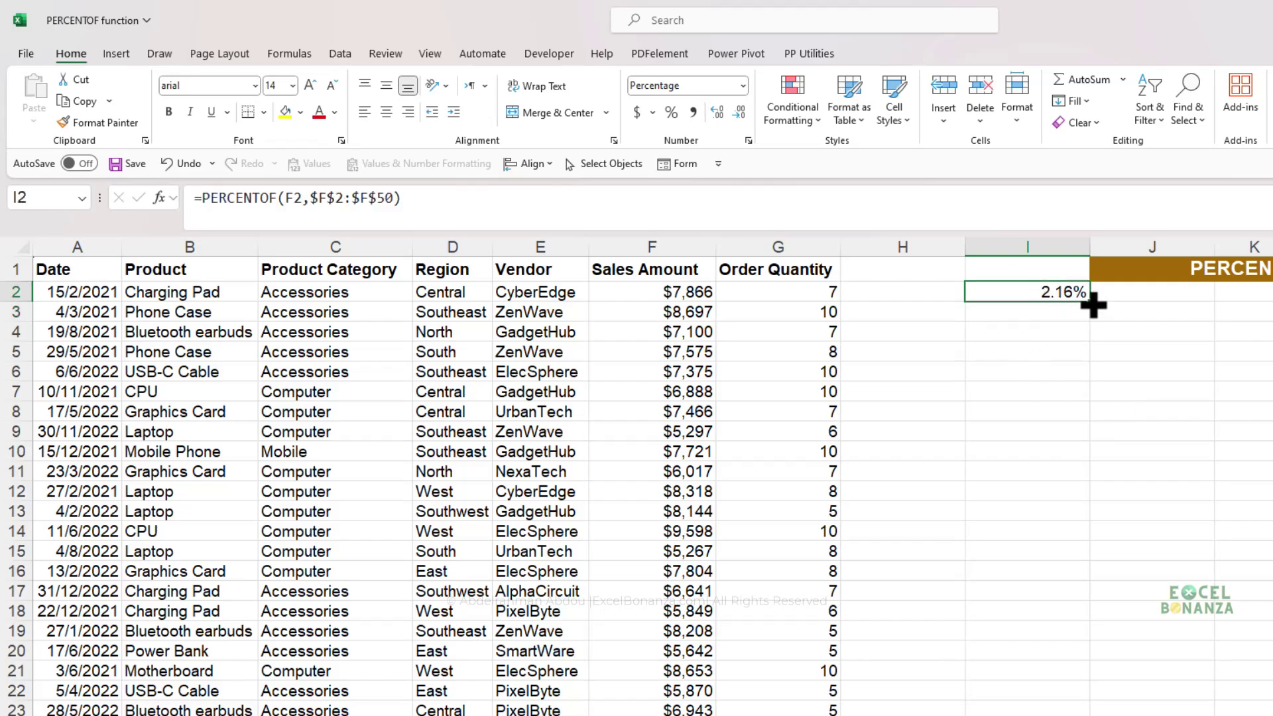
left_click_drag(1090, 298, 1002, 705)
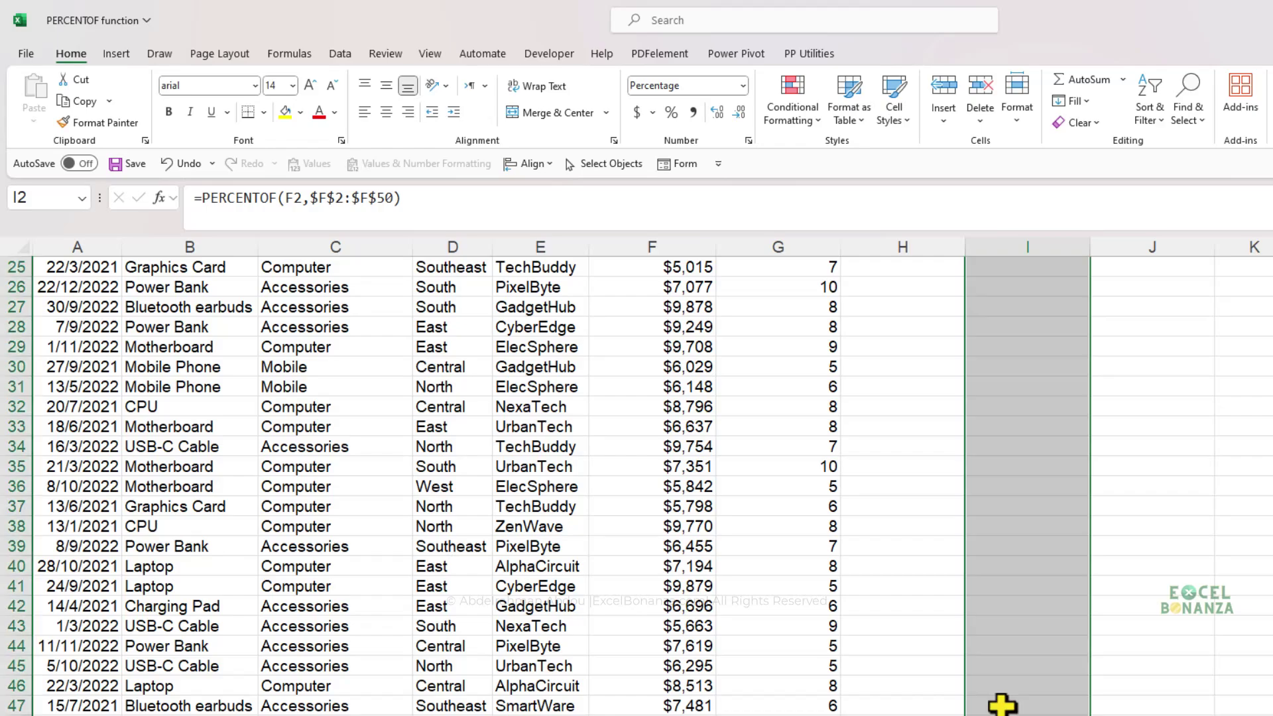
left_click(997, 694)
key("ctrl+Up")
key("Down")
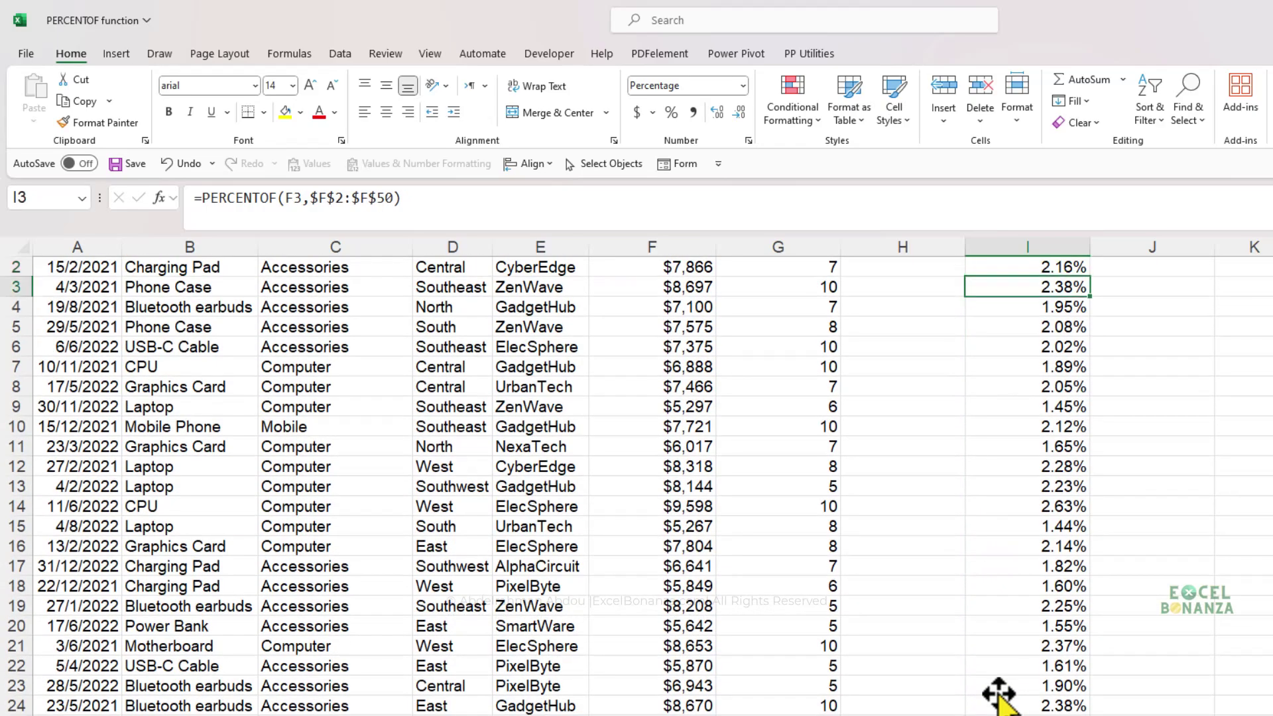
scroll(1033, 321, "up", 1)
left_click(1038, 293)
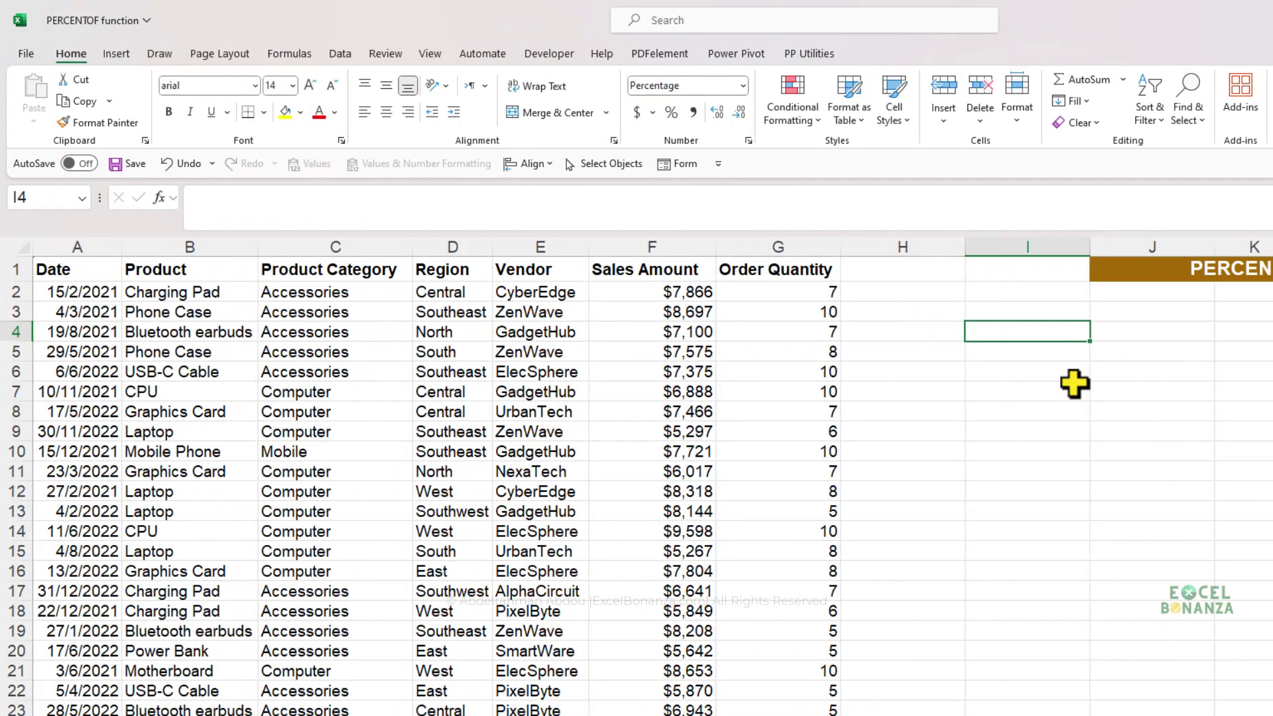
Start =GROUPBY( in I4 by typing =group and accepting the autocomplete suggestion.
type("=group")
key("Tab")
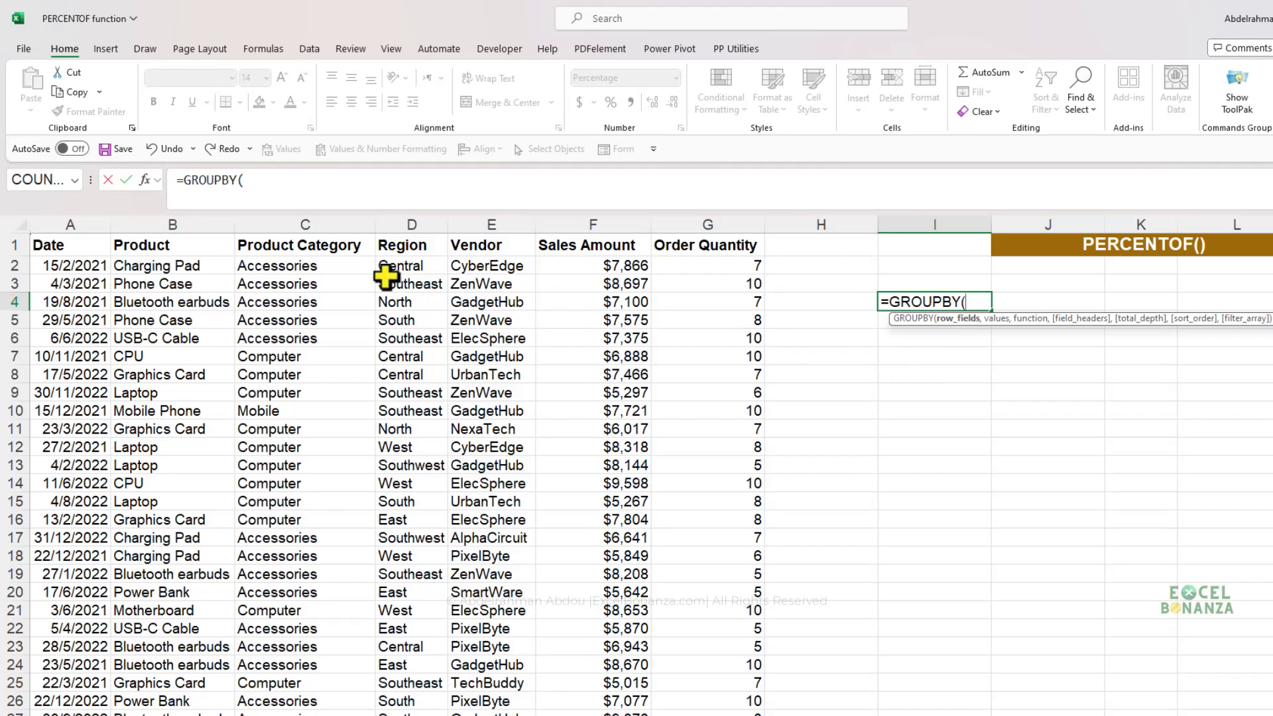
Set GROUPBY's row fields to C1:C50 and its values to F1:F50.
left_click(296, 246)
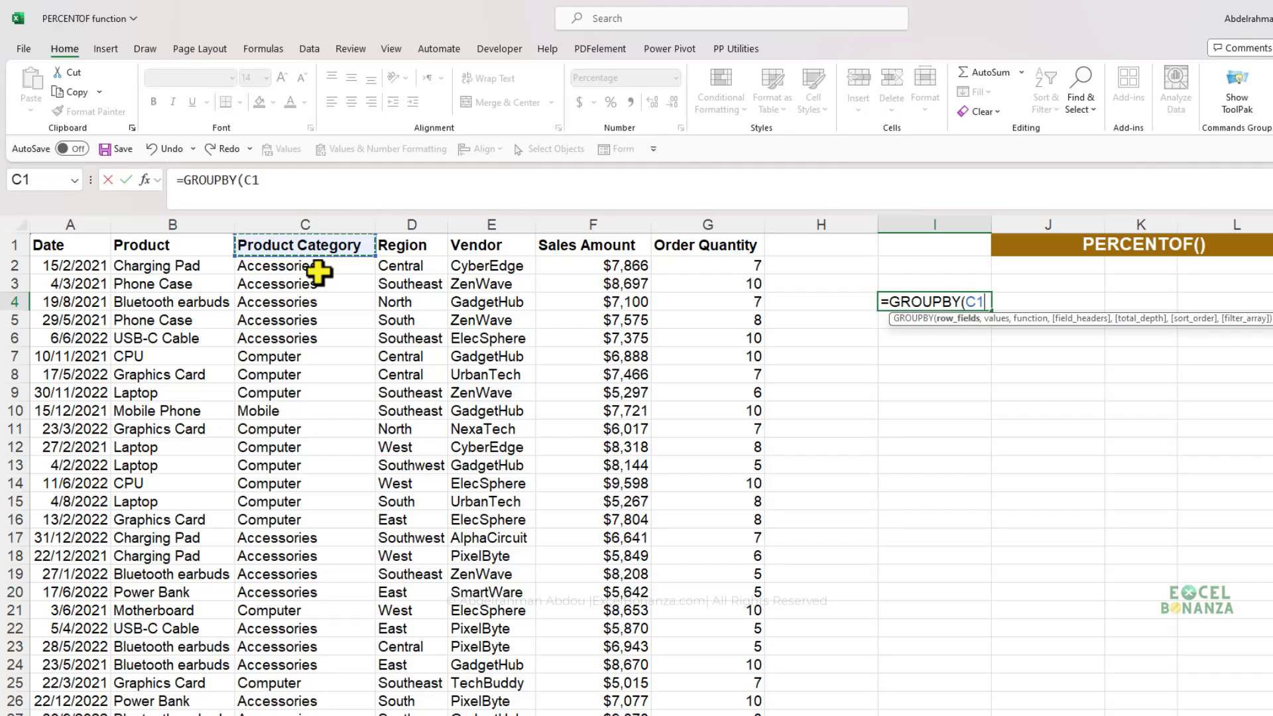
key("ctrl+shift+Down")
scroll(1080, 500, "up", 2)
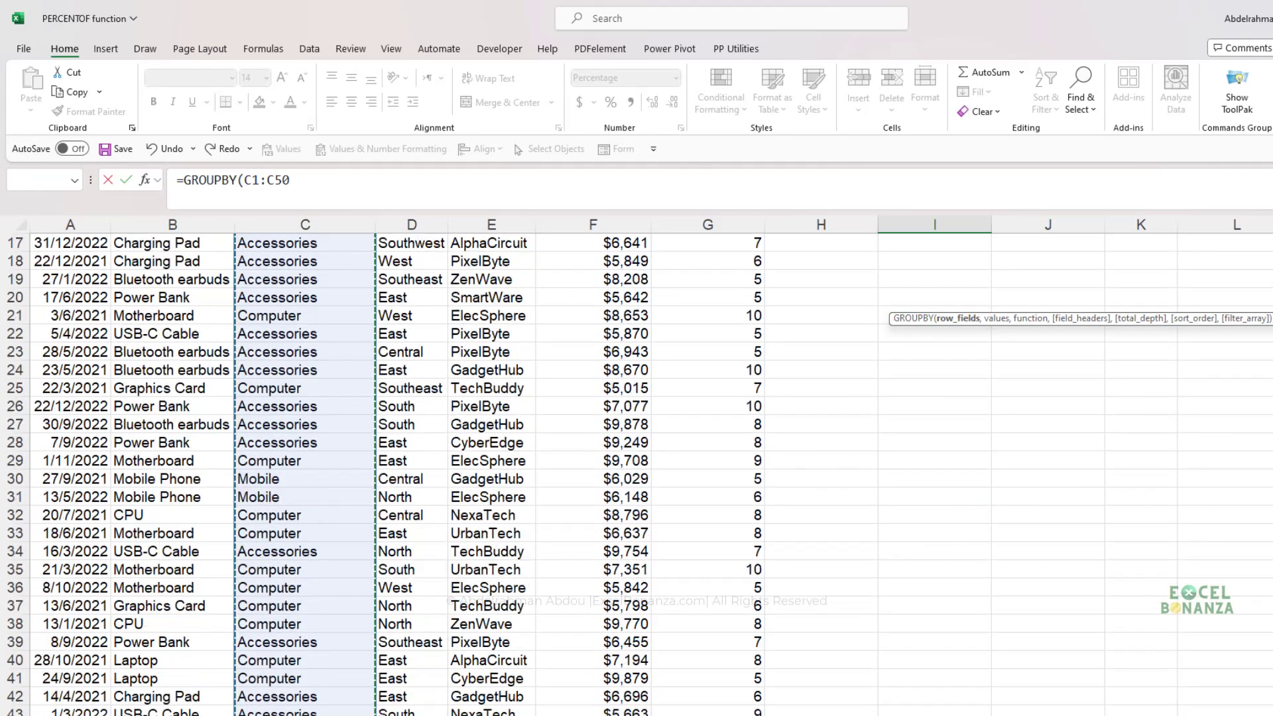
scroll(1095, 278, "up", 6)
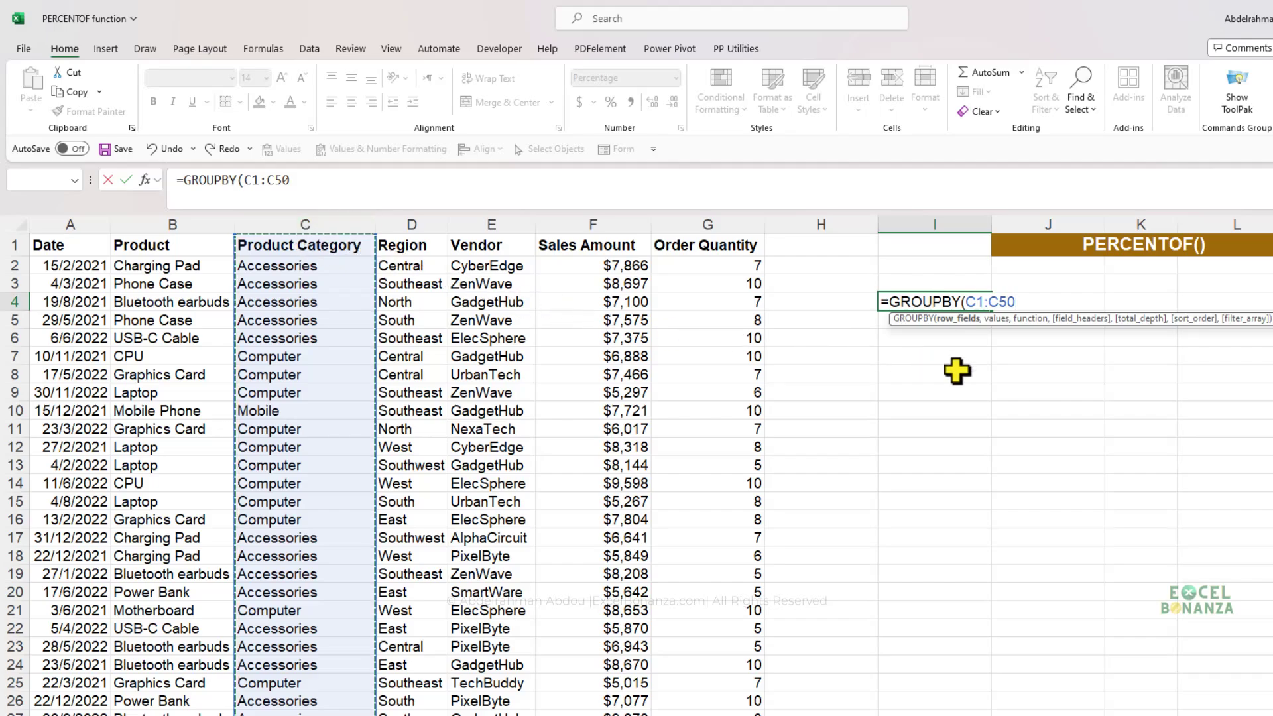
type(",")
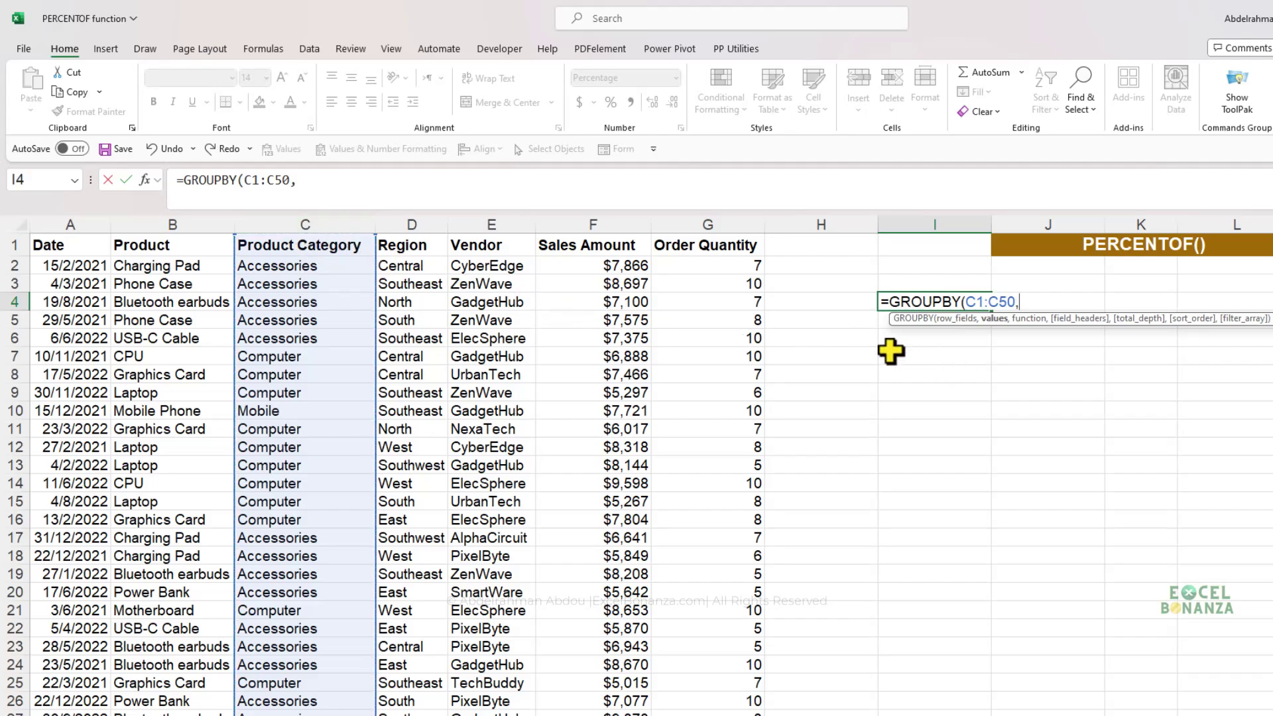
left_click(590, 245)
key("ctrl+shift+Down")
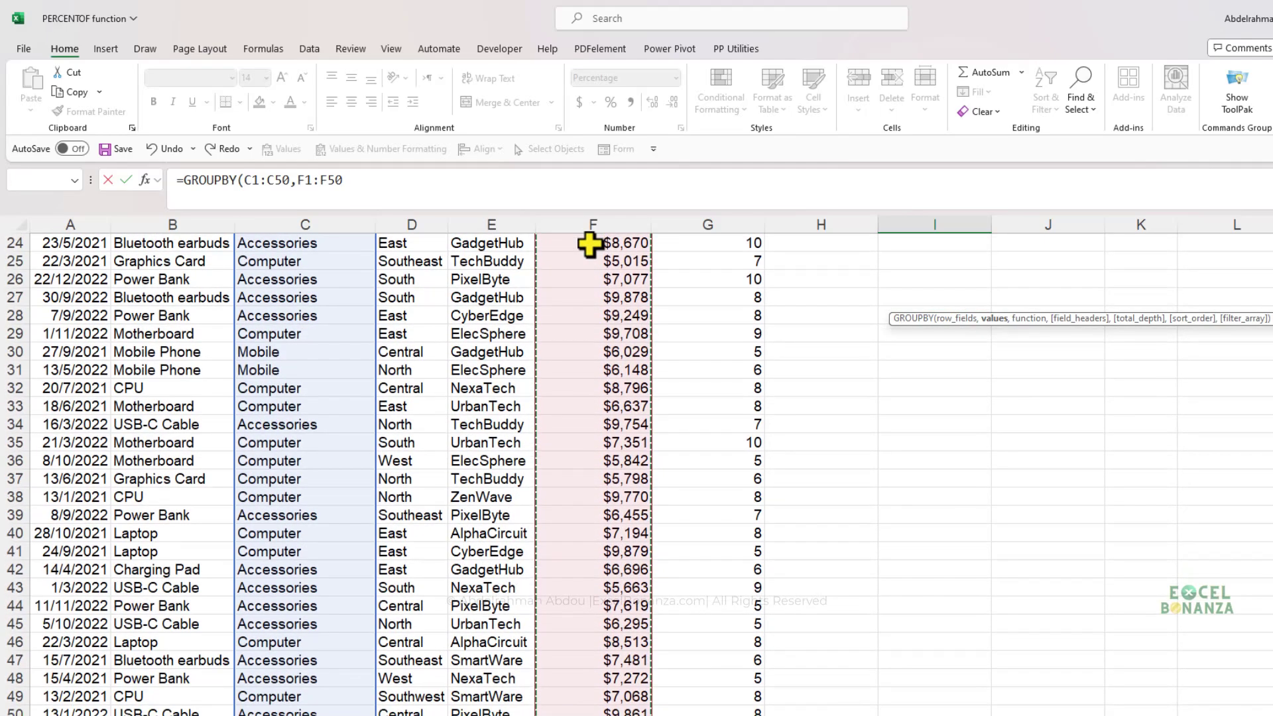
key("ctrl+BackSpace")
Choose PERCENTOF as the function, close the bracket, and spill the category summary.
type(",")
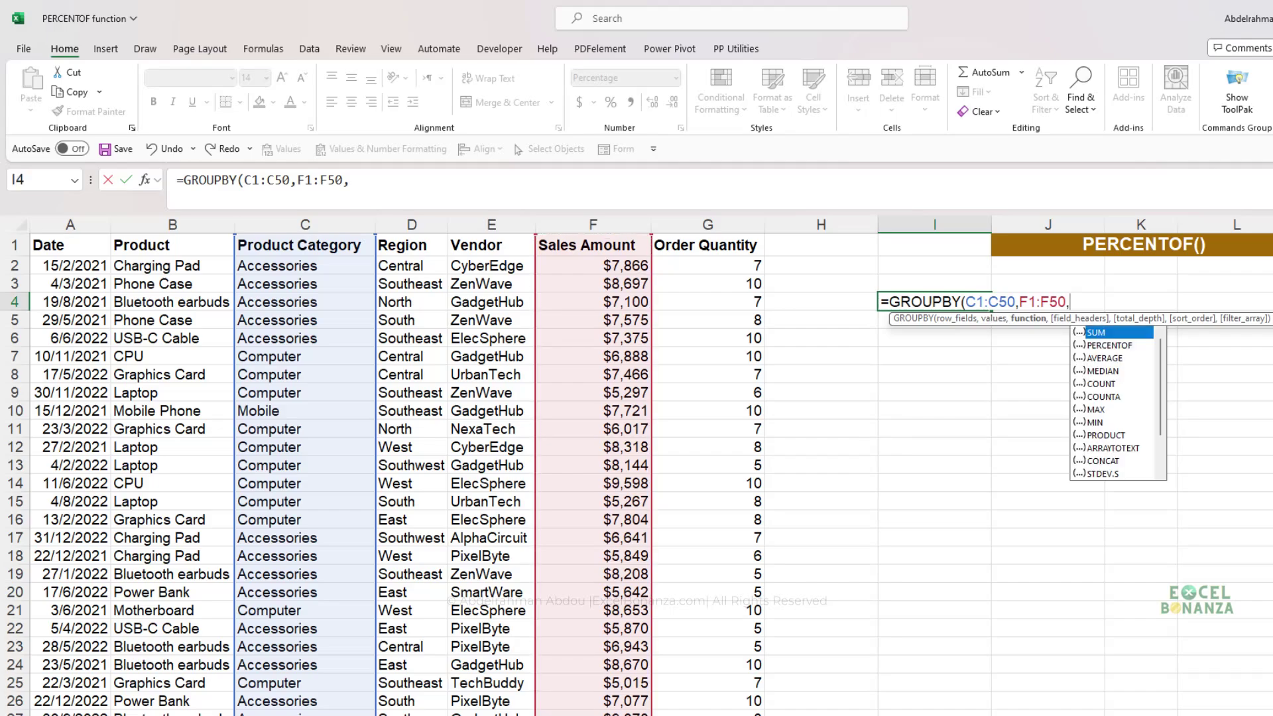
key("Down")
key("Tab")
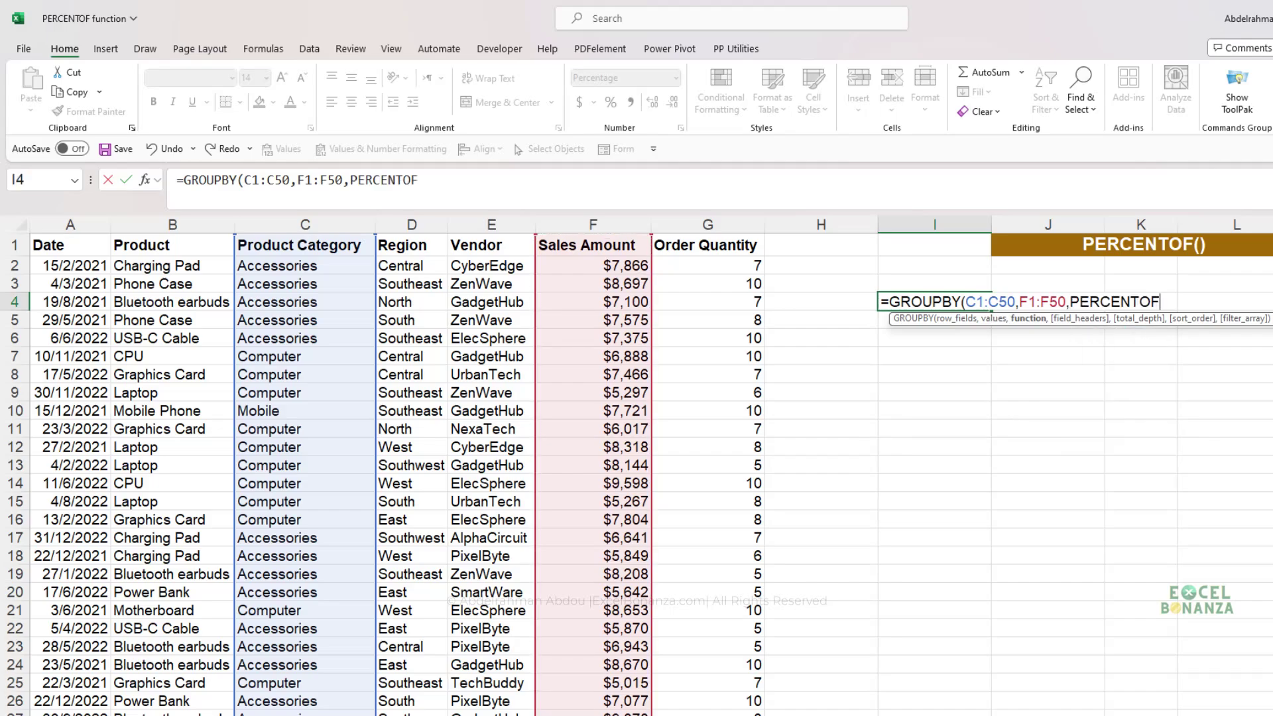
type(")")
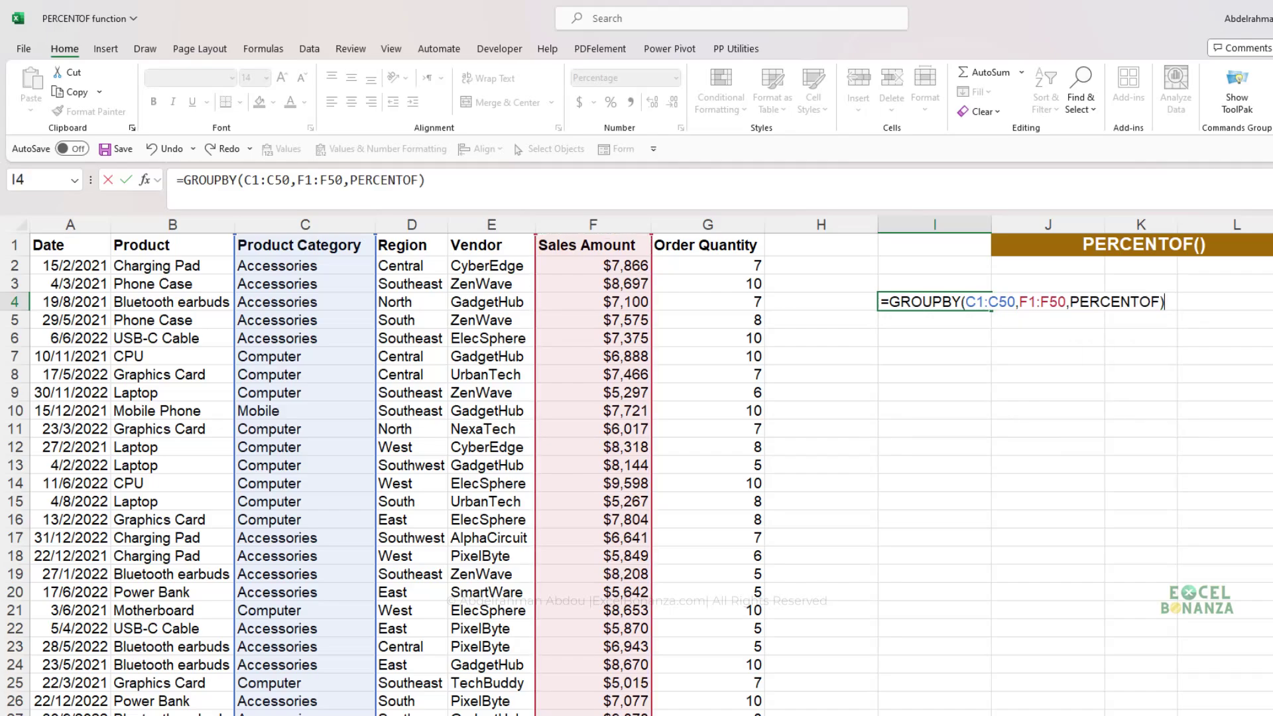
key("Return")
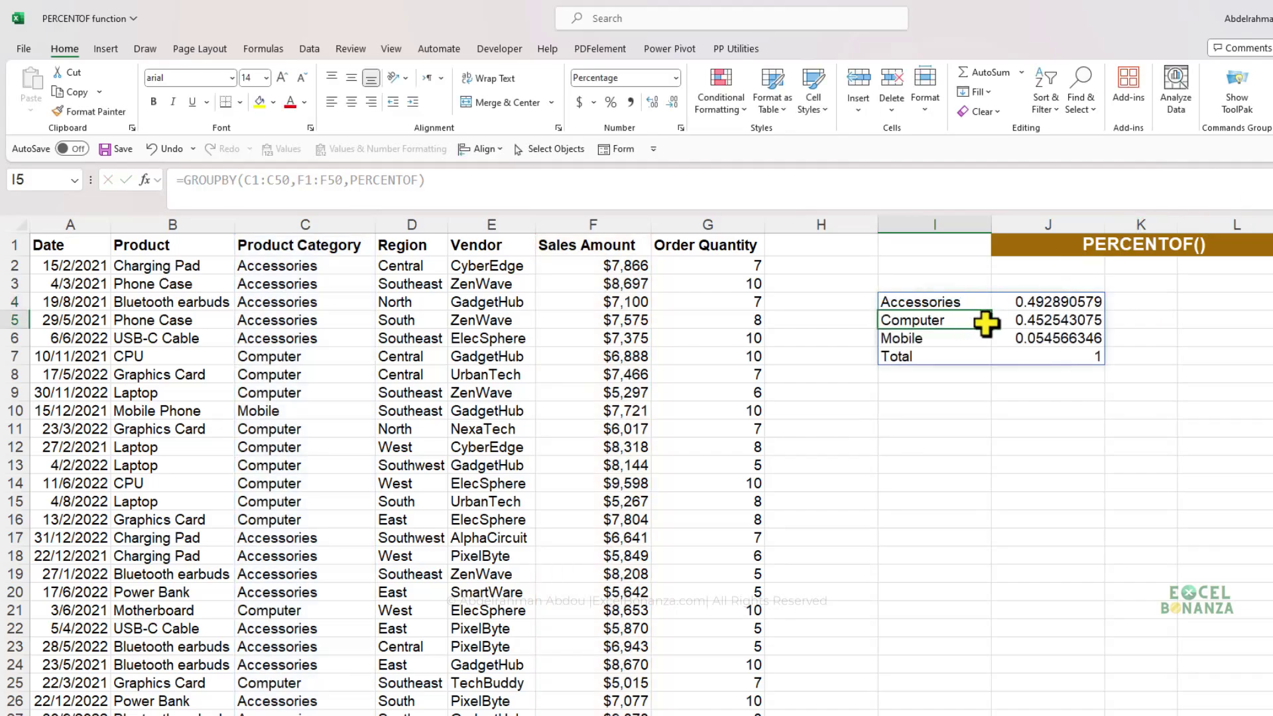
Format category shares J4:J6 as one-decimal percentages: 49.3%, 45.3%, 5.5%.
left_click(953, 303)
left_click(1045, 302)
left_click_drag(1045, 301, 1034, 337)
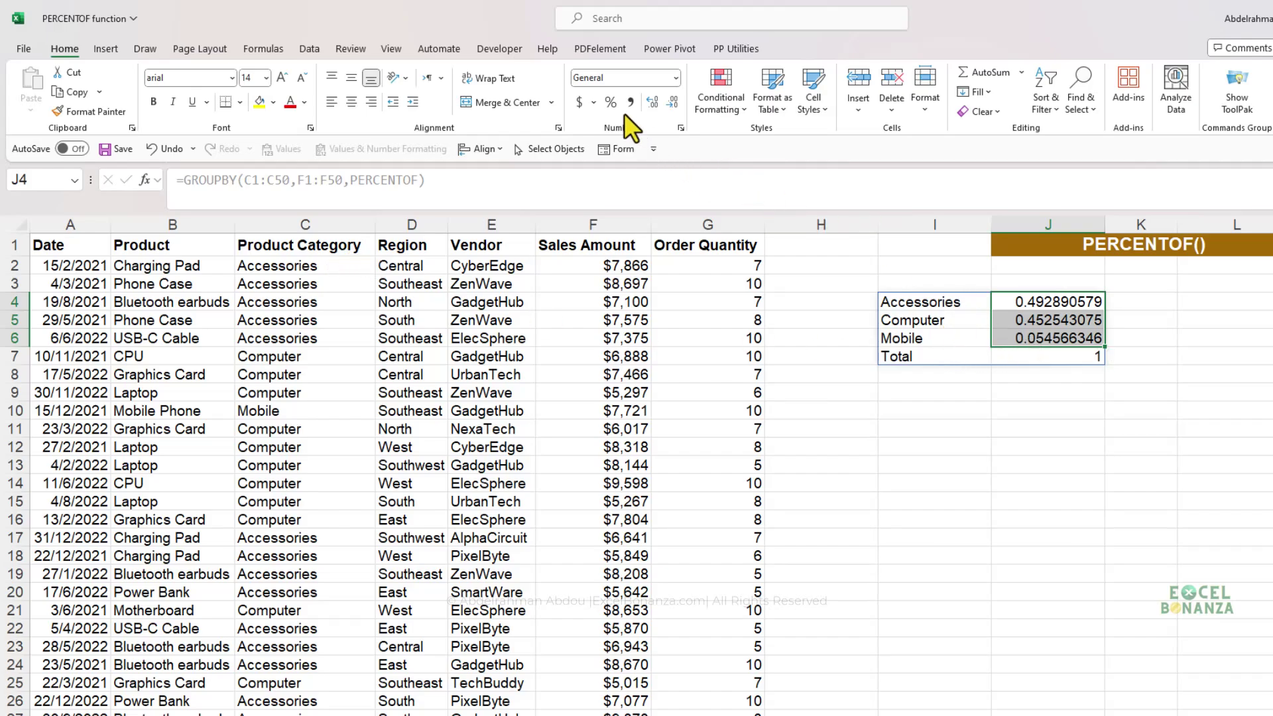
left_click(611, 102)
left_click(650, 105)
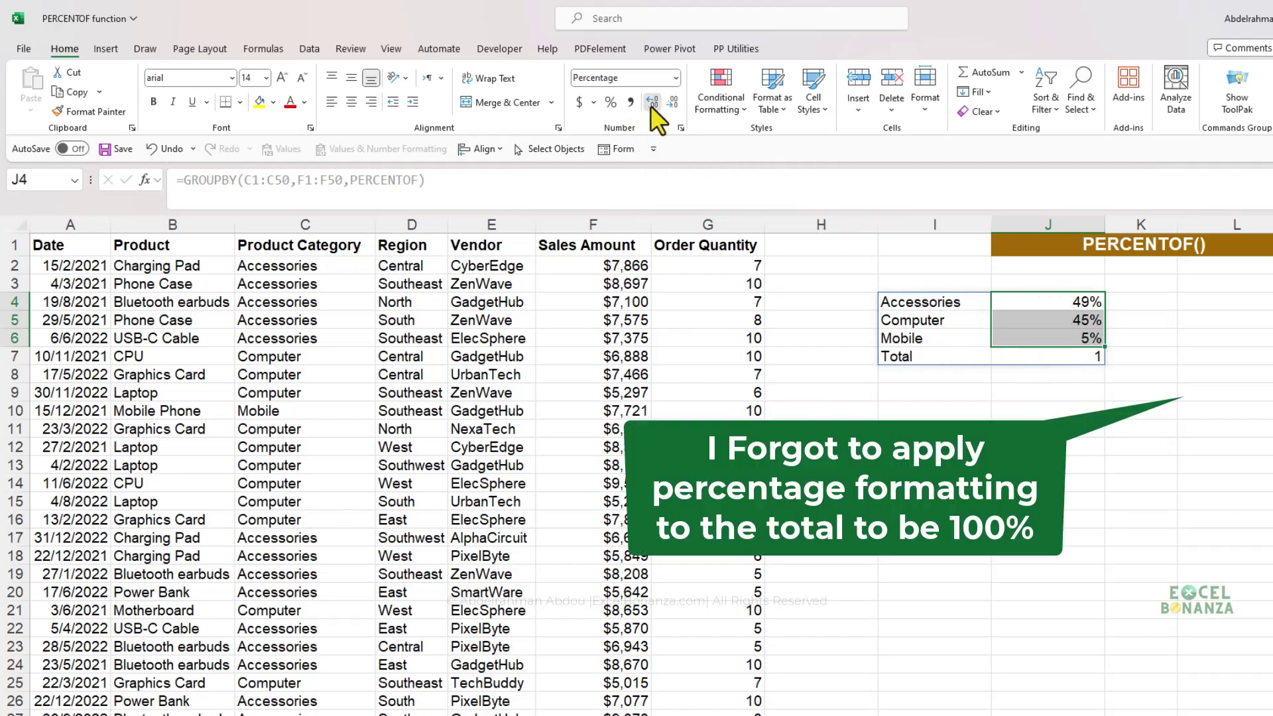
left_click(1045, 309)
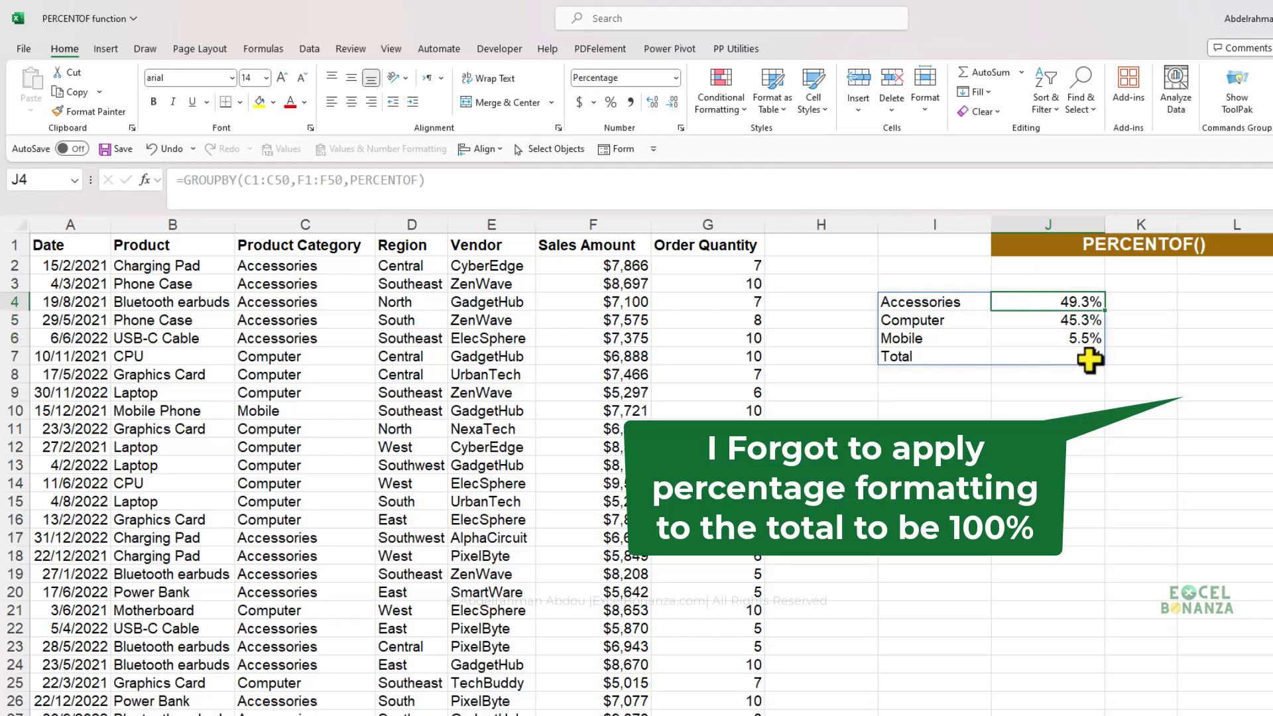
key("Left")
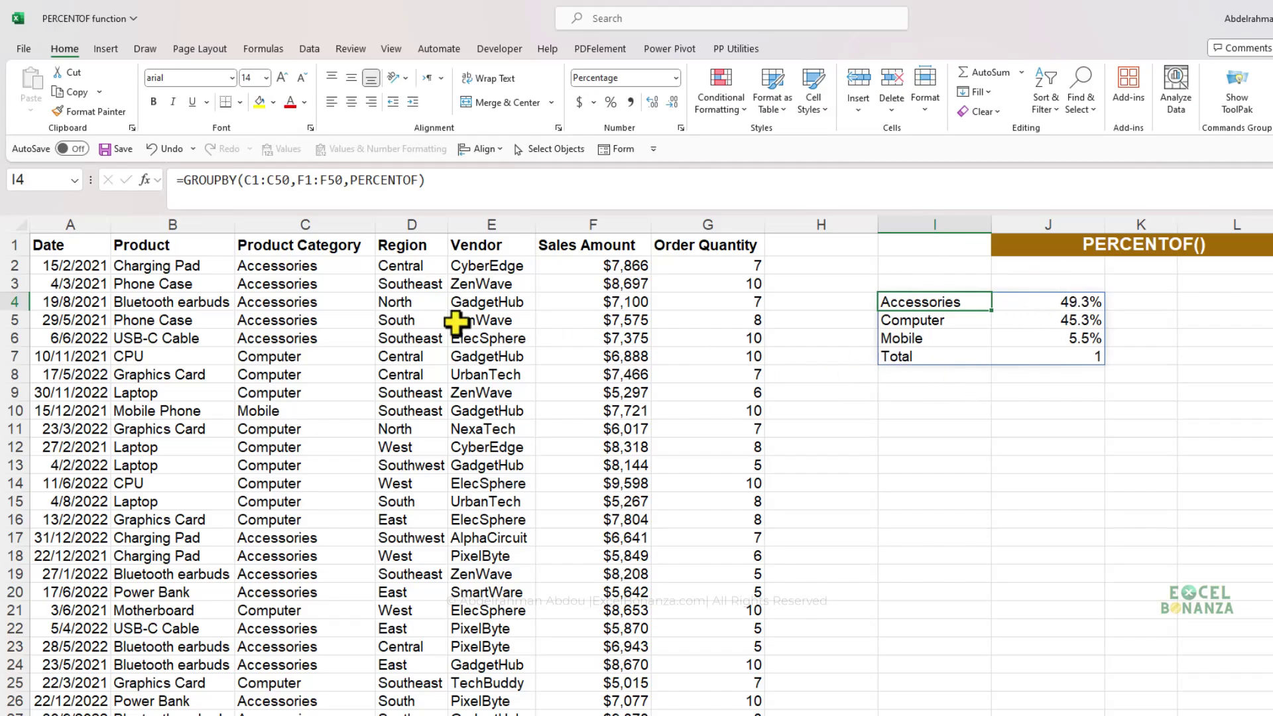
Widen the GROUPBY values range to F1:G50 to add Order Quantity shares.
left_click(1071, 307)
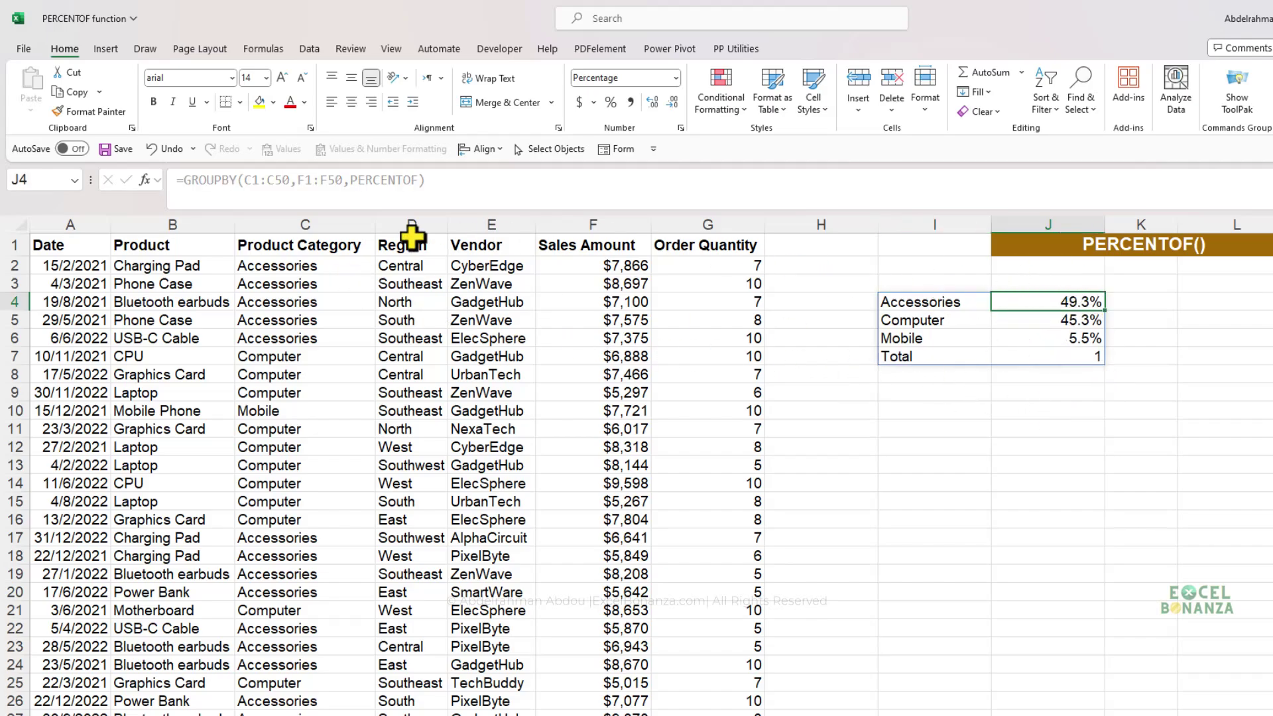
left_click(915, 304)
left_click(342, 188)
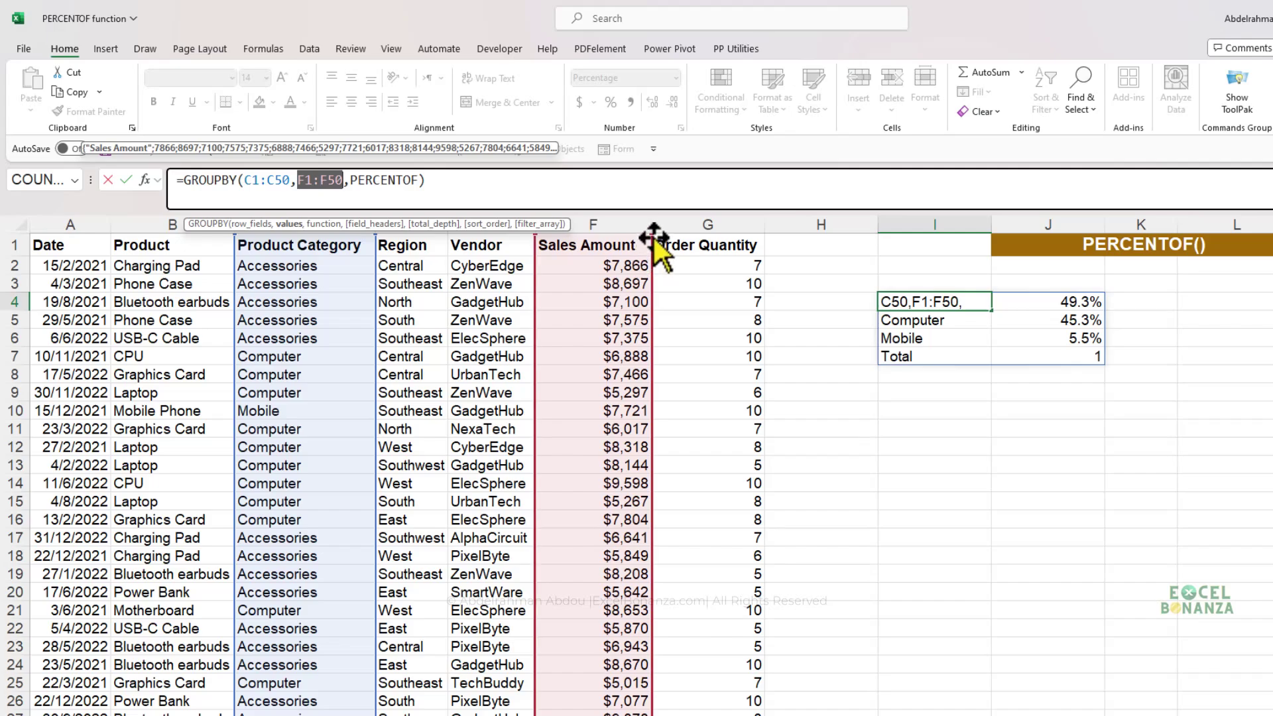
left_click_drag(654, 229, 756, 234)
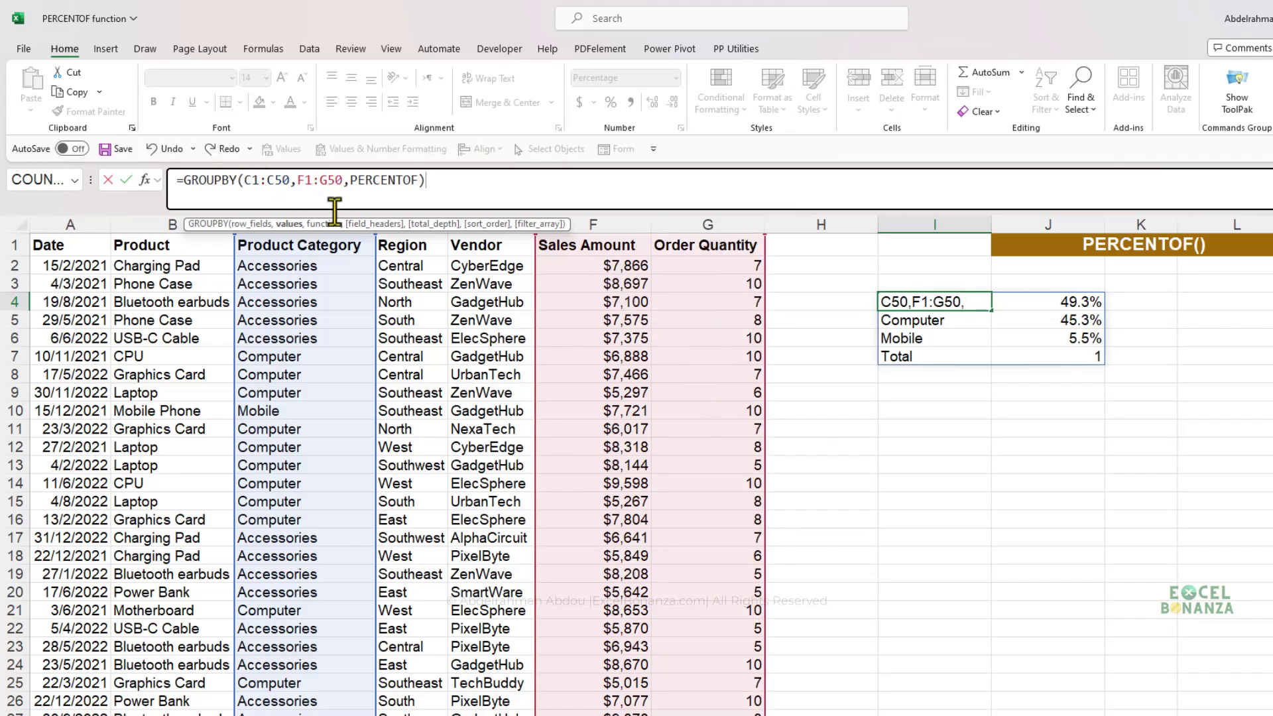
key("Return")
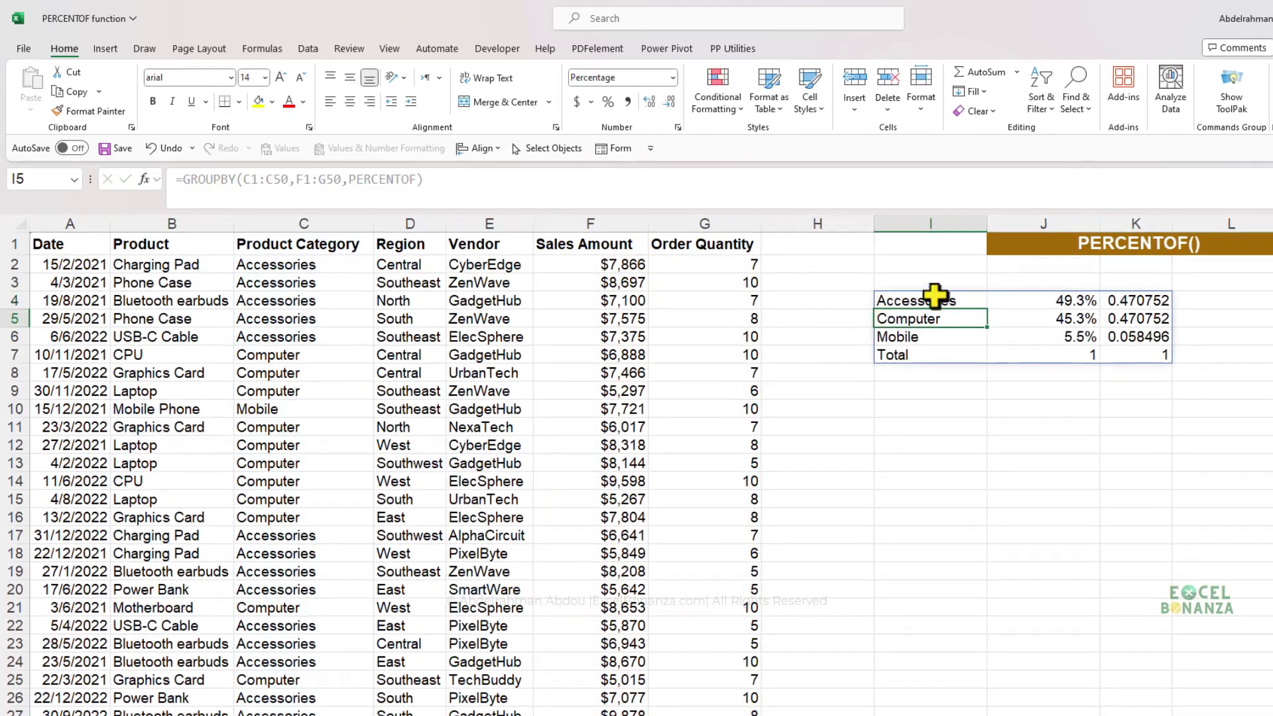
Format the quantity shares in column K as percentages: 47%, 47%, 6%.
left_click(1050, 299)
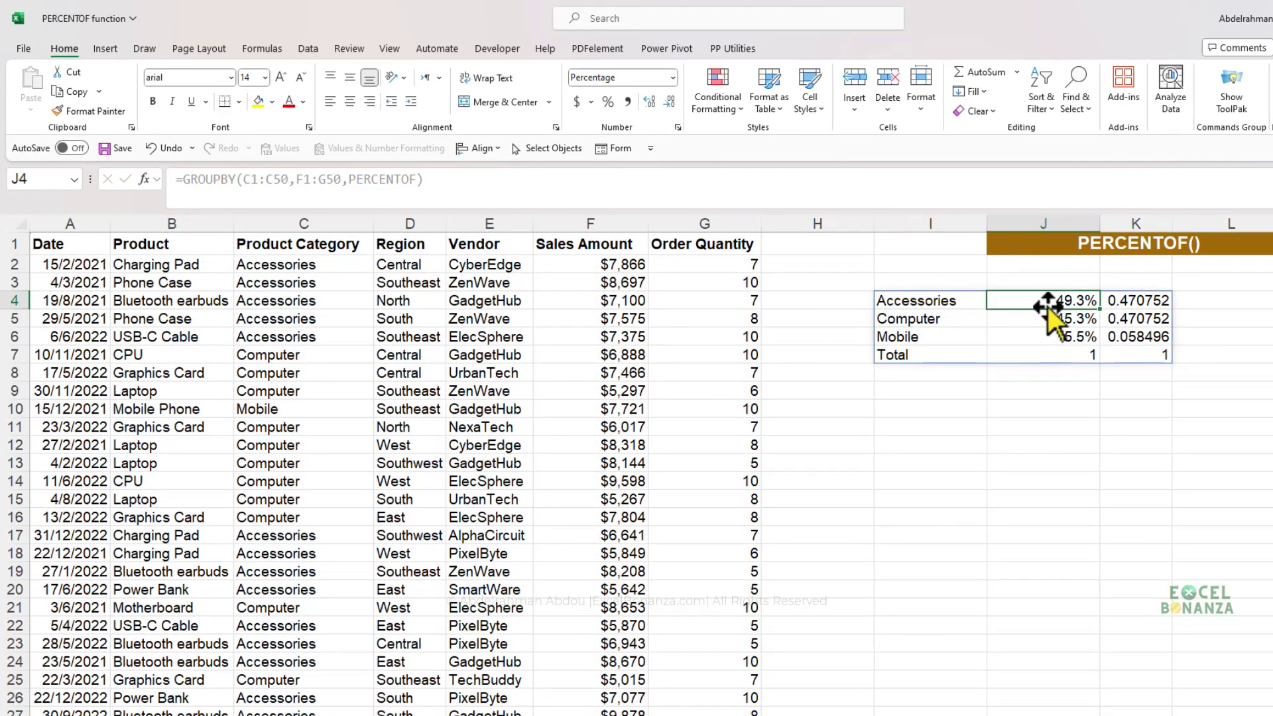
left_click(1135, 305)
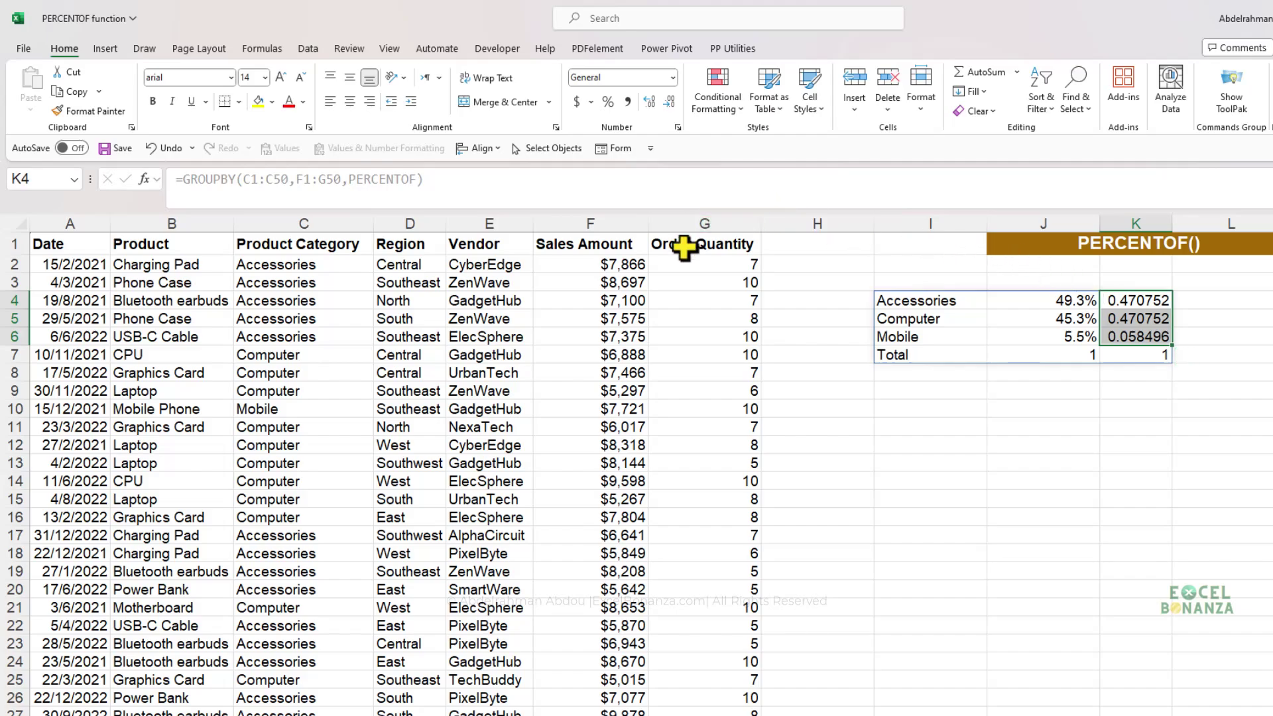
left_click(610, 101)
left_click(1018, 308)
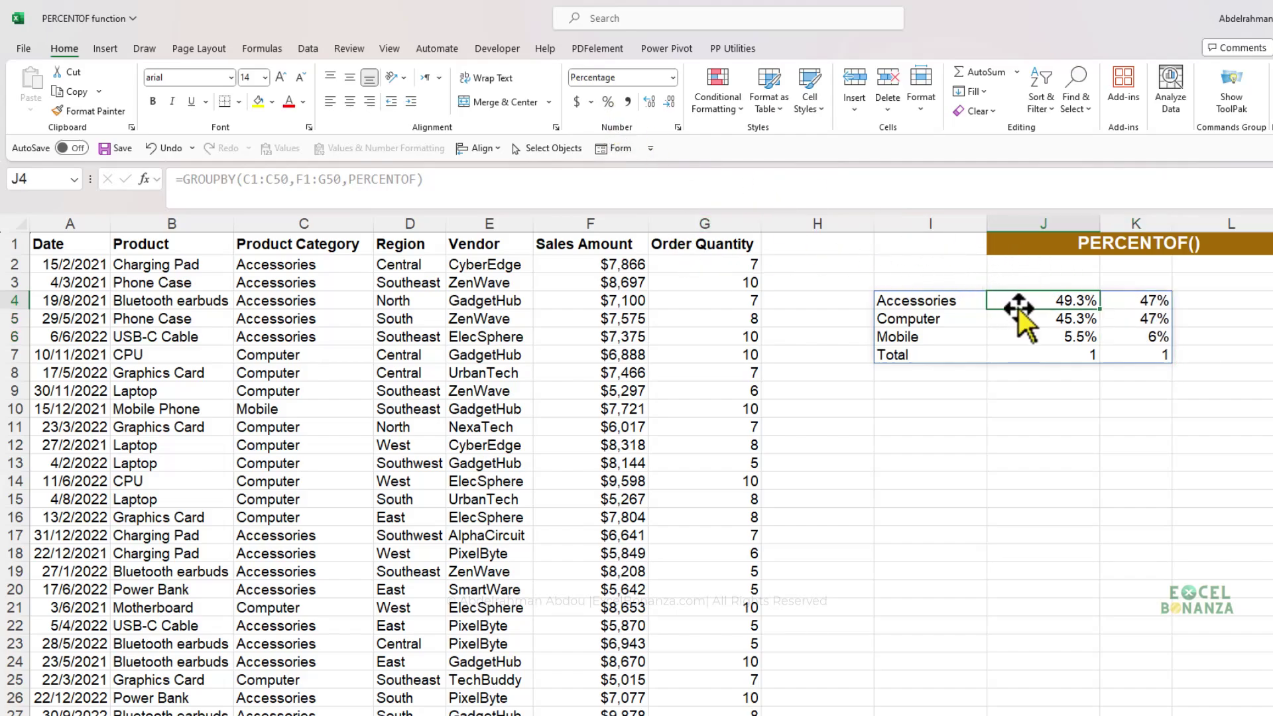
Add field_headers argument 3 to GROUPBY, showing Product Category, Sales Amount, Order Quantity headers.
left_click(411, 178)
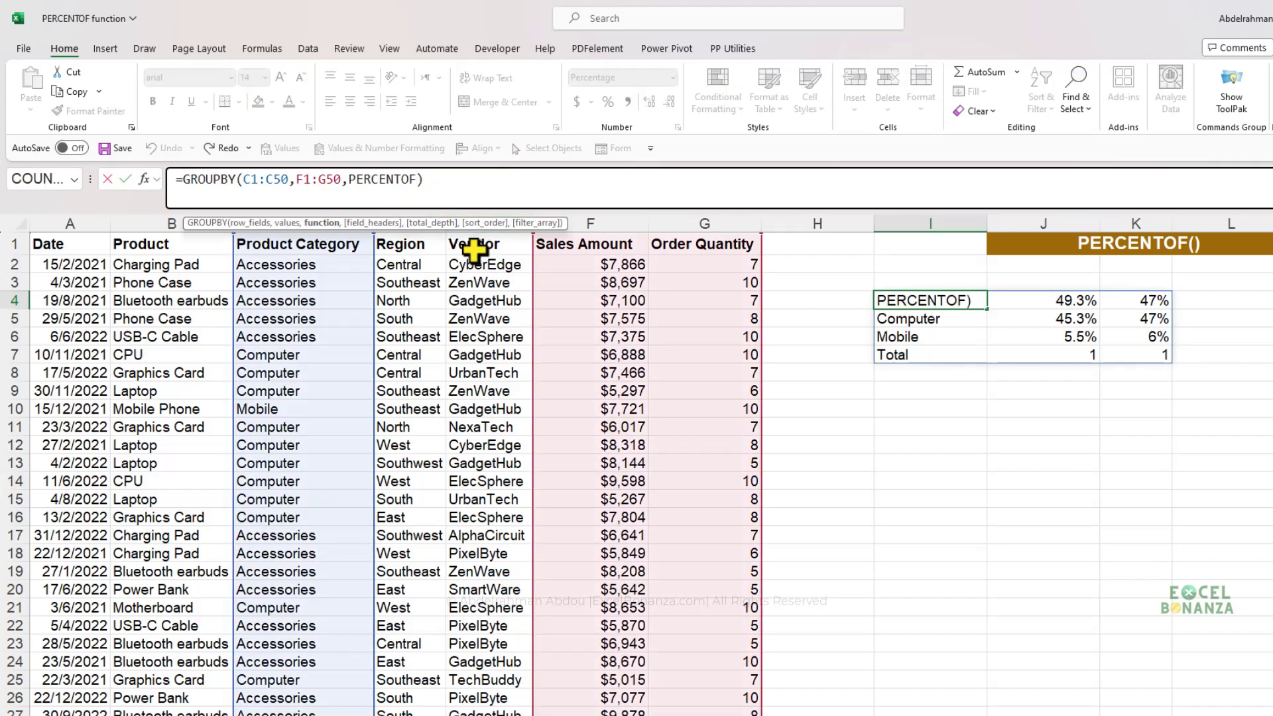
type(",")
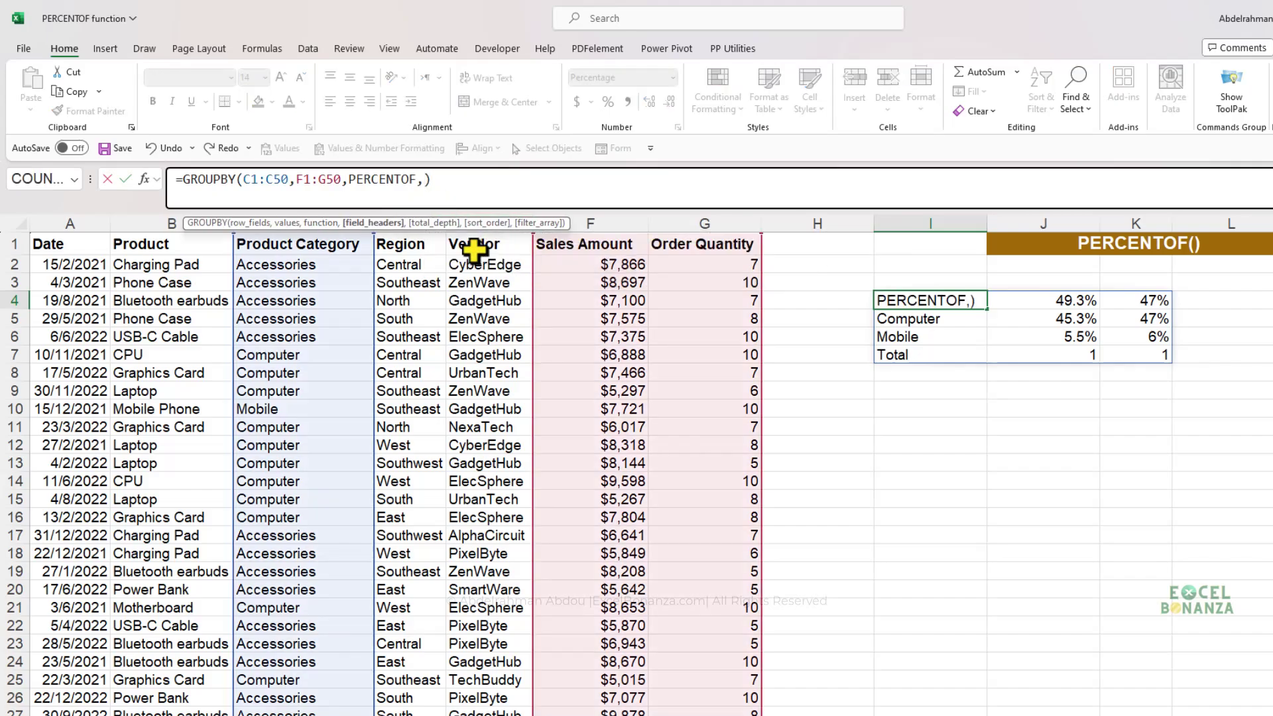
type("3")
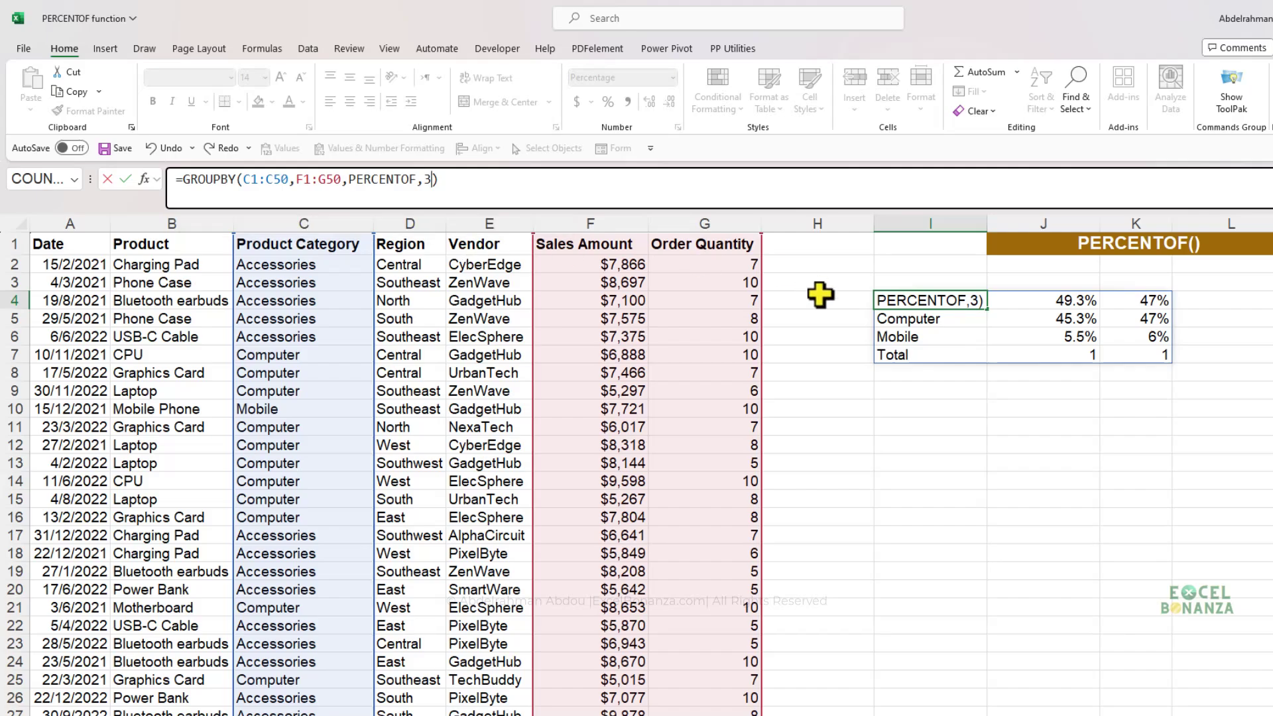
key("Return")
left_click(981, 307)
left_click(1065, 301)
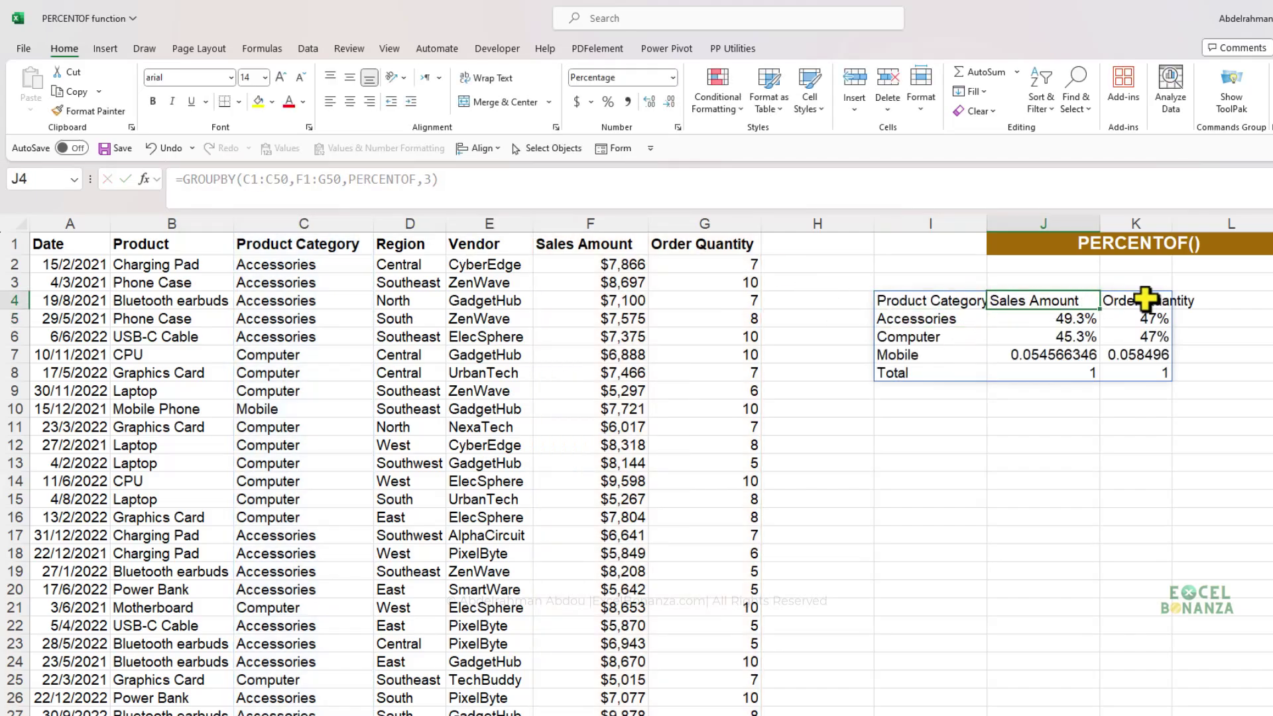
Format the J5:K8 sales and quantity shares as percentages with one decimal place.
left_click_drag(1087, 321, 1148, 370)
left_click(608, 101)
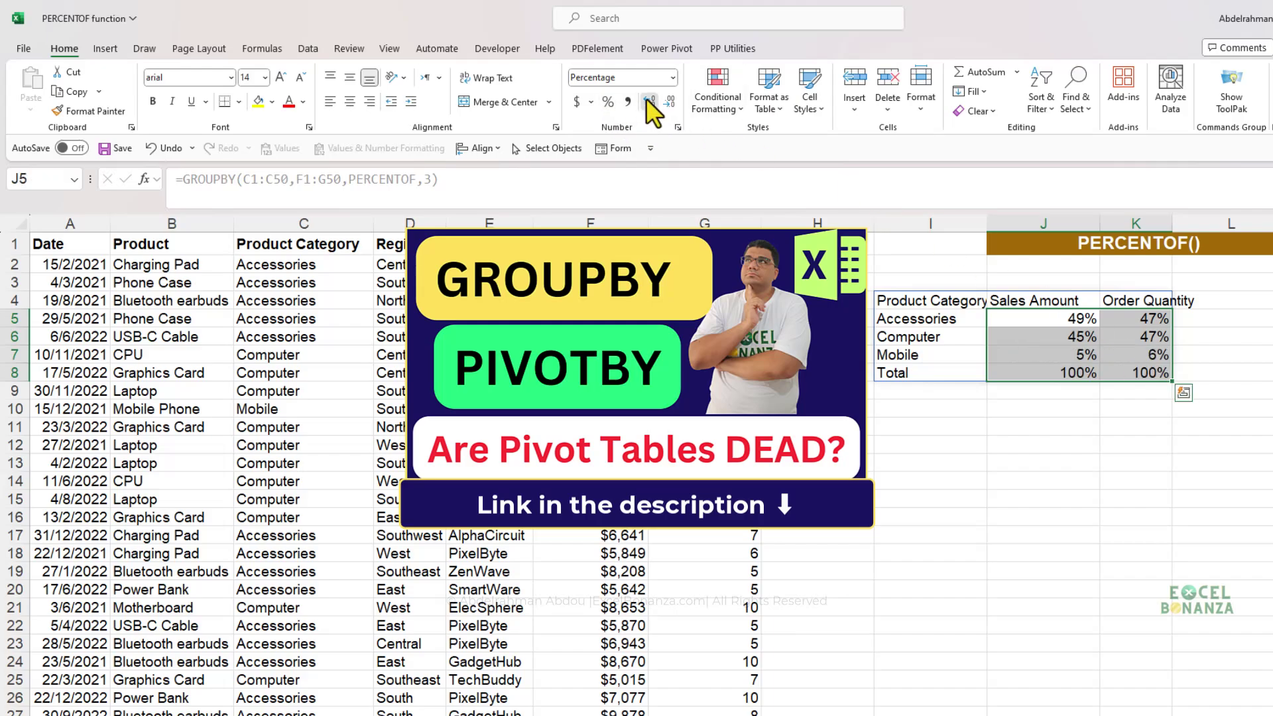
left_click(647, 100)
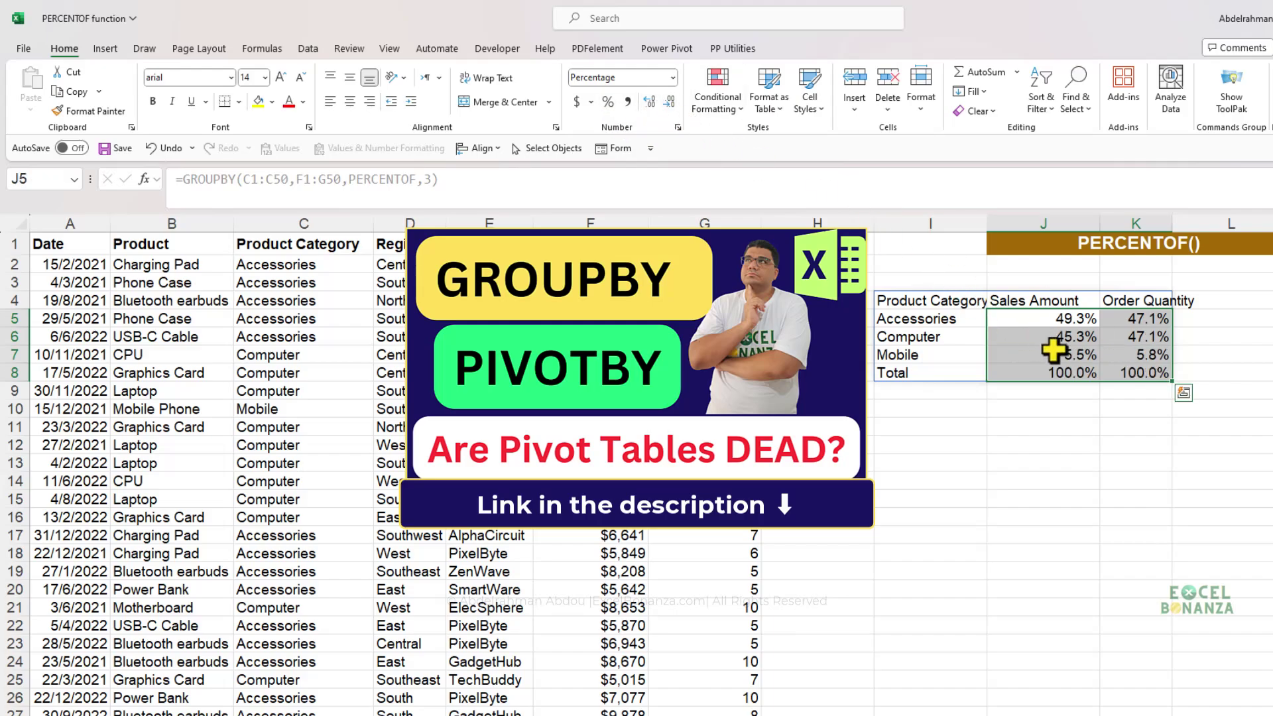
left_click(1060, 319)
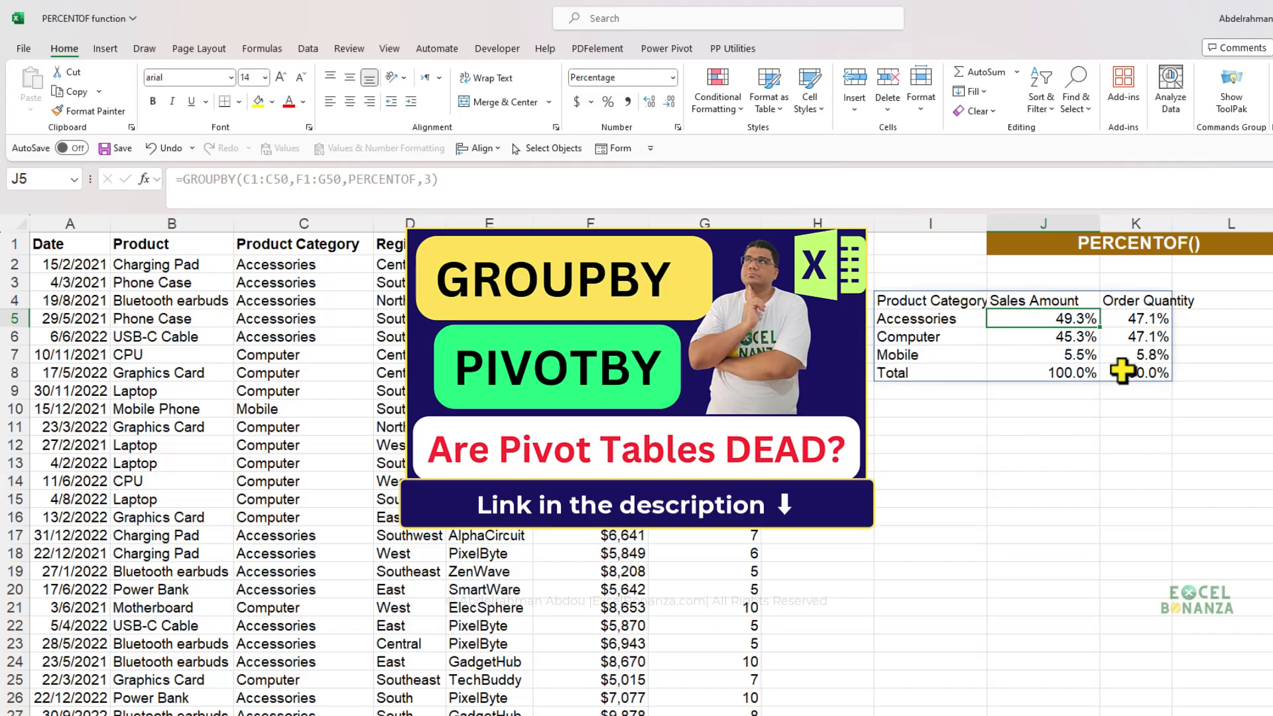